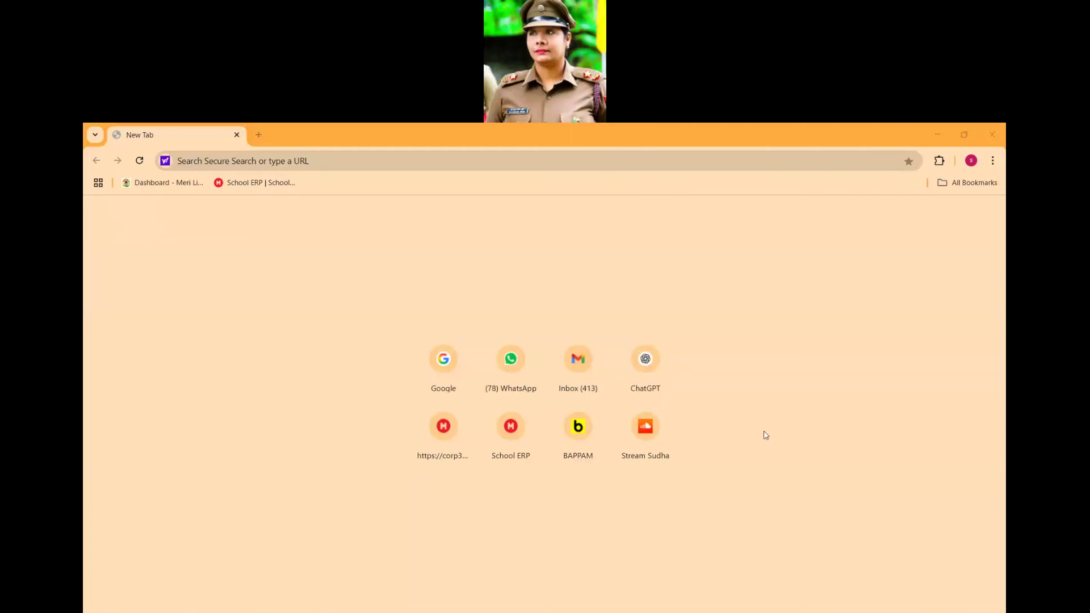
Search Google for 'my bharat portal' and return to its results list.
{"action": "left_click", "coordinate": [440, 366]}
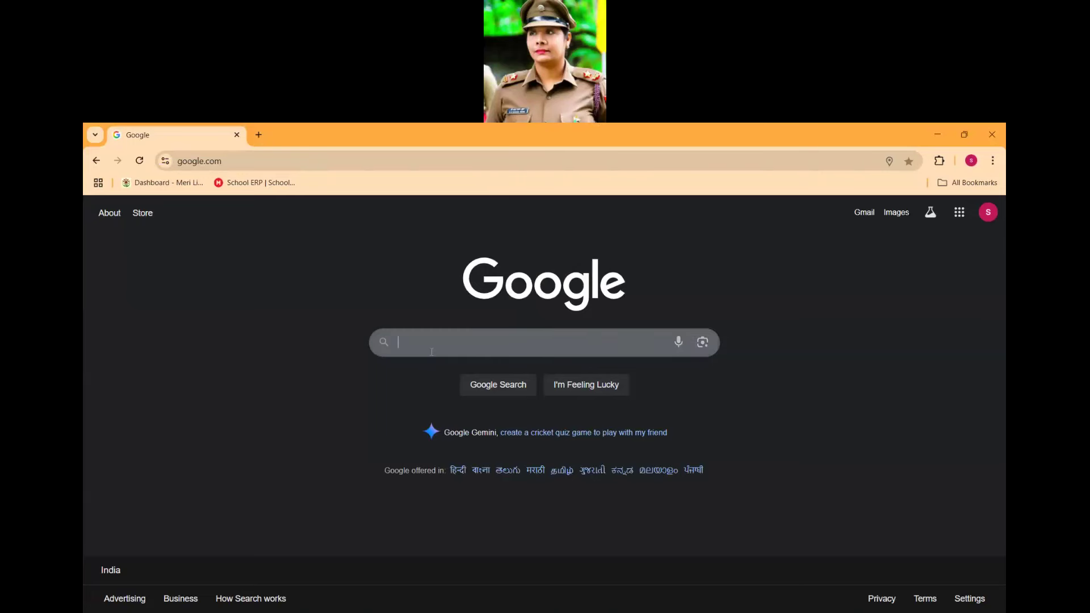
{"action": "left_click", "coordinate": [431, 352]}
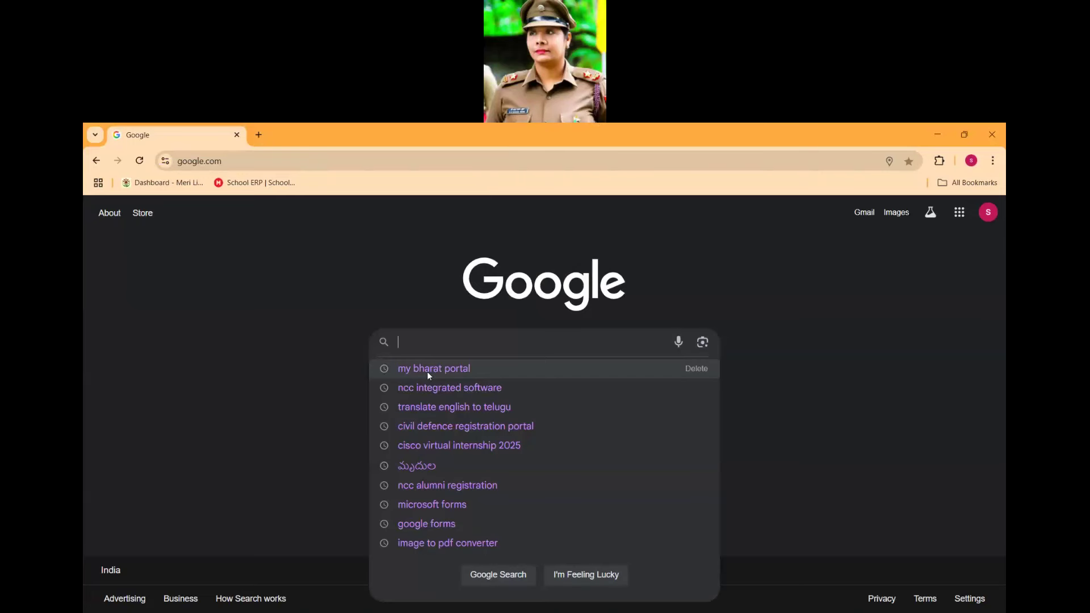
{"action": "left_click", "coordinate": [426, 372]}
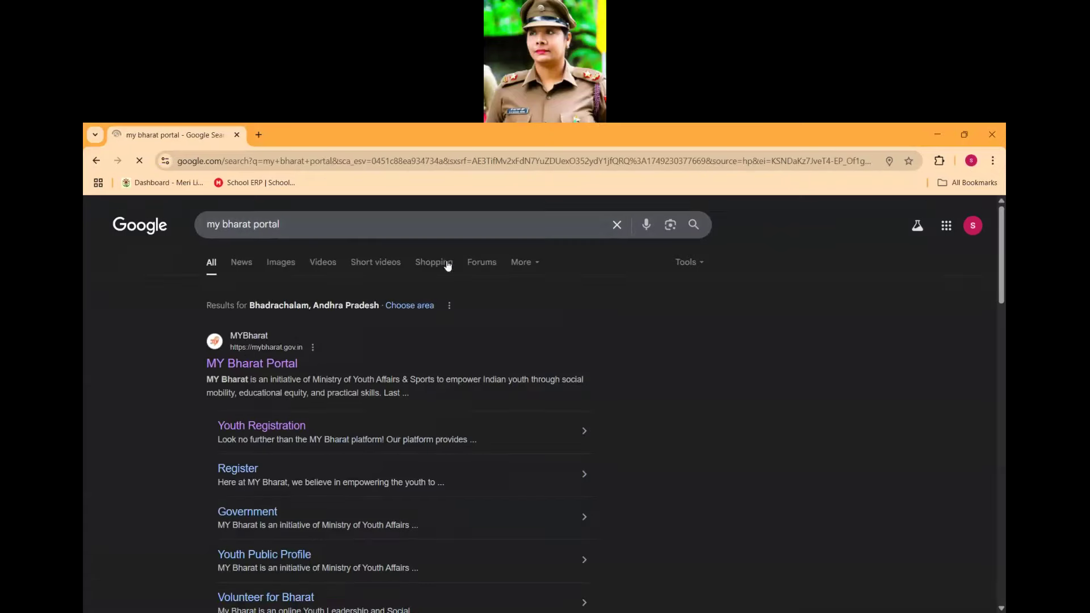
{"action": "left_click", "coordinate": [257, 363]}
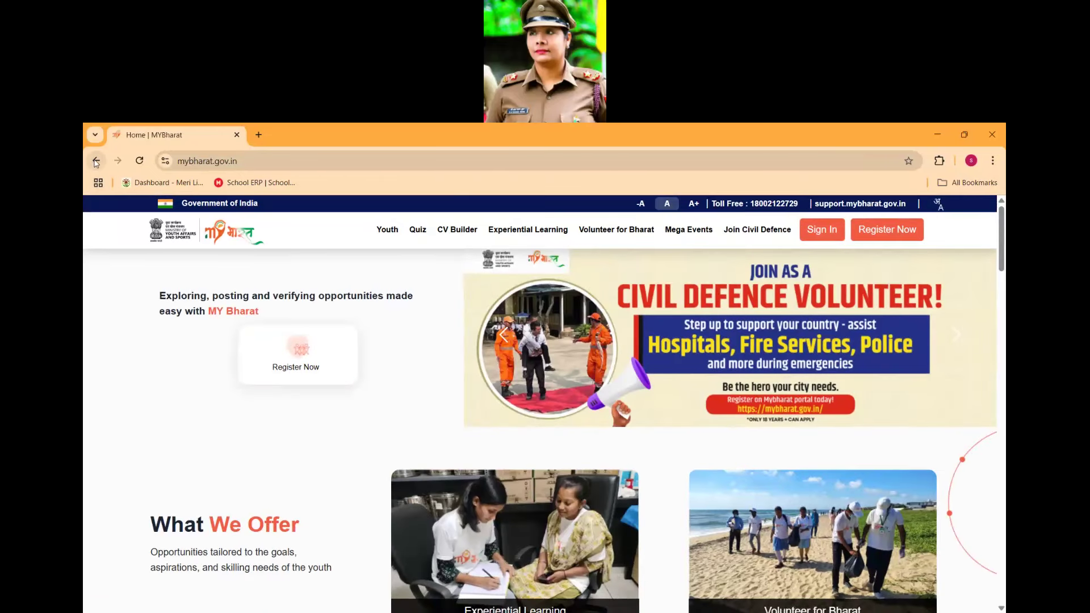
{"action": "left_click", "coordinate": [96, 162]}
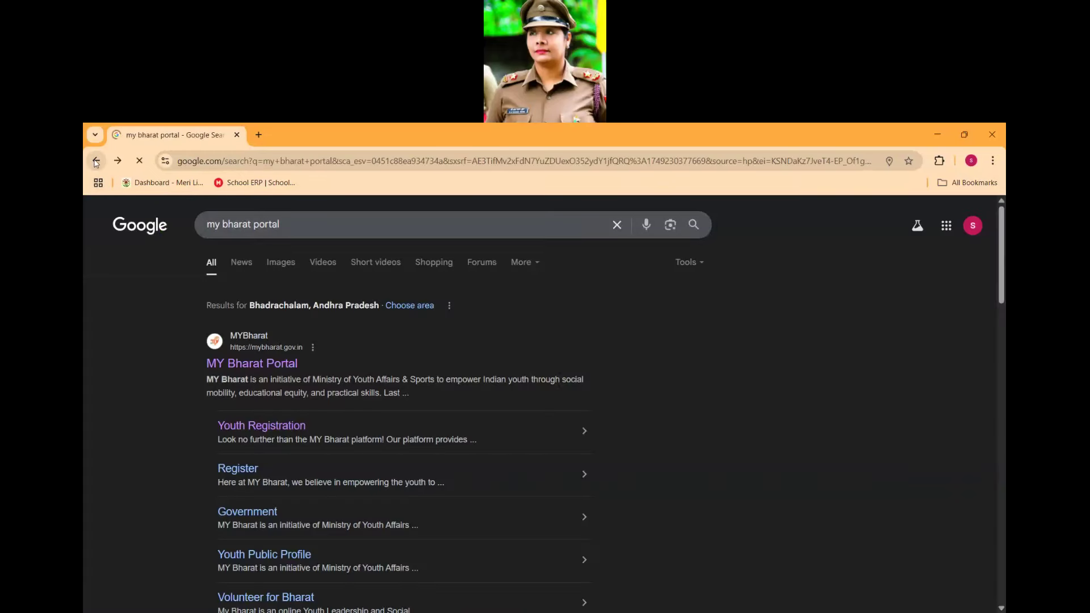
{"action": "left_click_drag", "start_coordinate": [285, 226], "coordinate": [207, 229]}
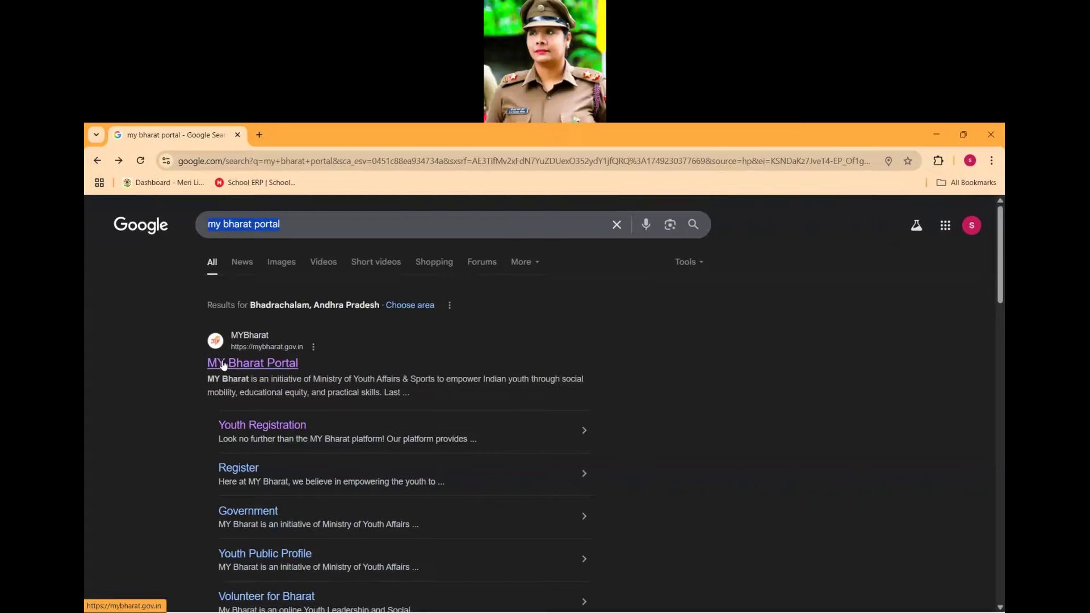
Open the MY Bharat Portal result at mybharat.gov.in and scroll through its home page.
{"action": "left_click", "coordinate": [223, 365]}
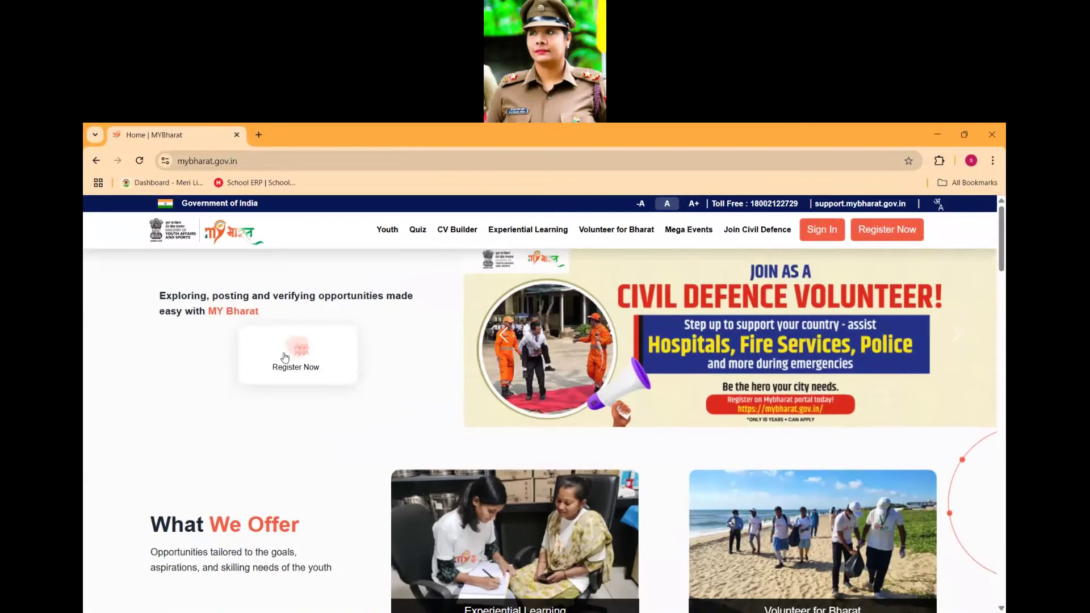
{"action": "scroll", "coordinate": [383, 401], "scroll_direction": "down", "scroll_amount": 8}
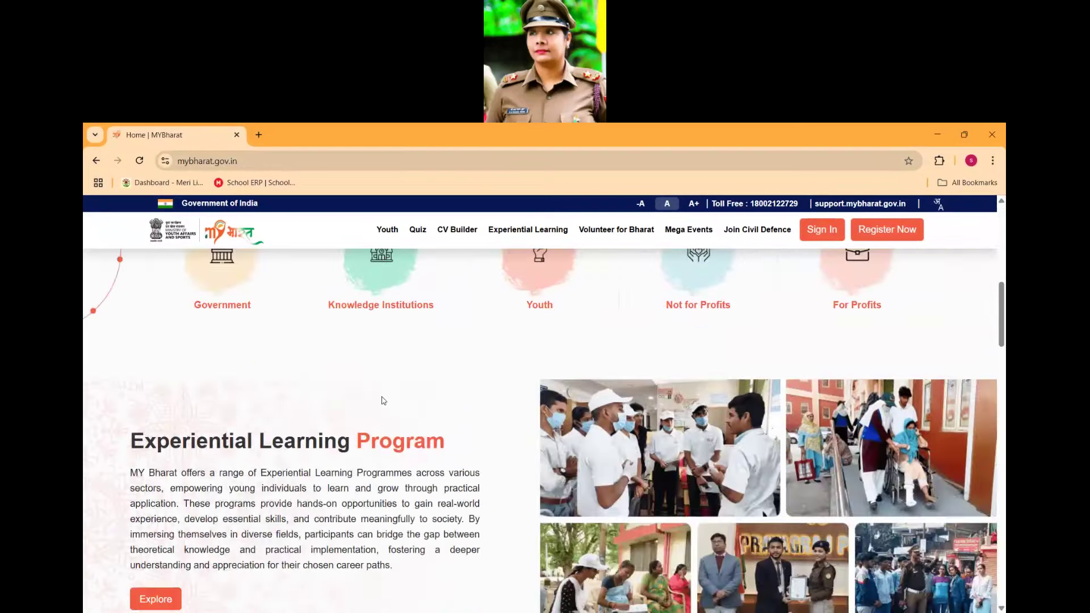
{"action": "scroll", "coordinate": [382, 401], "scroll_direction": "down", "scroll_amount": 5}
{"action": "scroll", "coordinate": [382, 401], "scroll_direction": "up", "scroll_amount": 10}
{"action": "scroll", "coordinate": [383, 400], "scroll_direction": "down", "scroll_amount": 6}
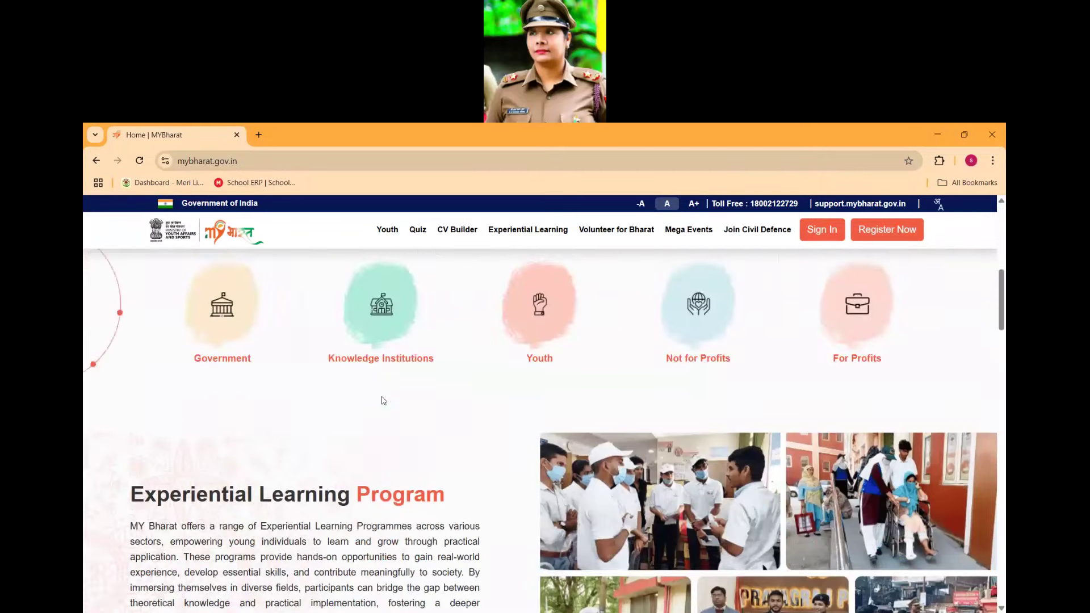
{"action": "scroll", "coordinate": [383, 400], "scroll_direction": "down", "scroll_amount": 4}
{"action": "scroll", "coordinate": [383, 400], "scroll_direction": "up", "scroll_amount": 12}
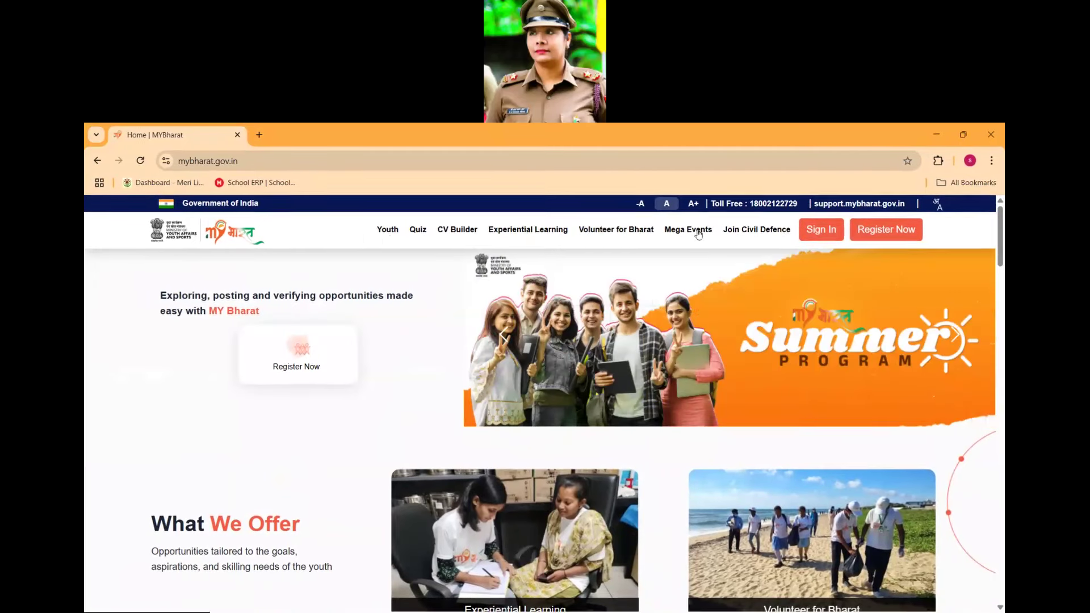
Go to Youth Registration via Join Civil Defence and enter the mobile number in Sign Up.
{"action": "left_click", "coordinate": [753, 228]}
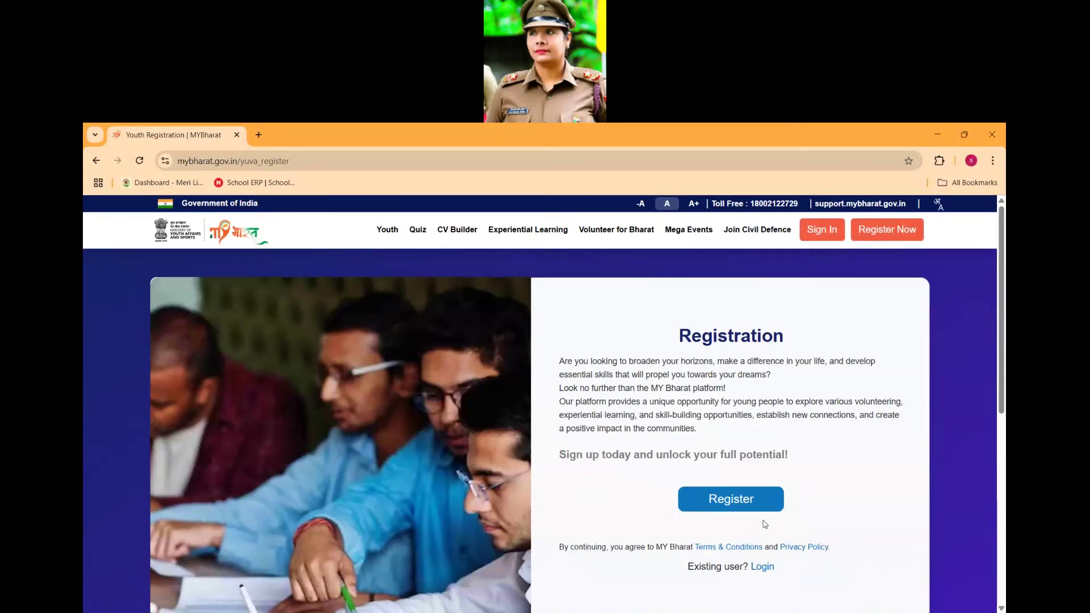
{"action": "left_click", "coordinate": [710, 508]}
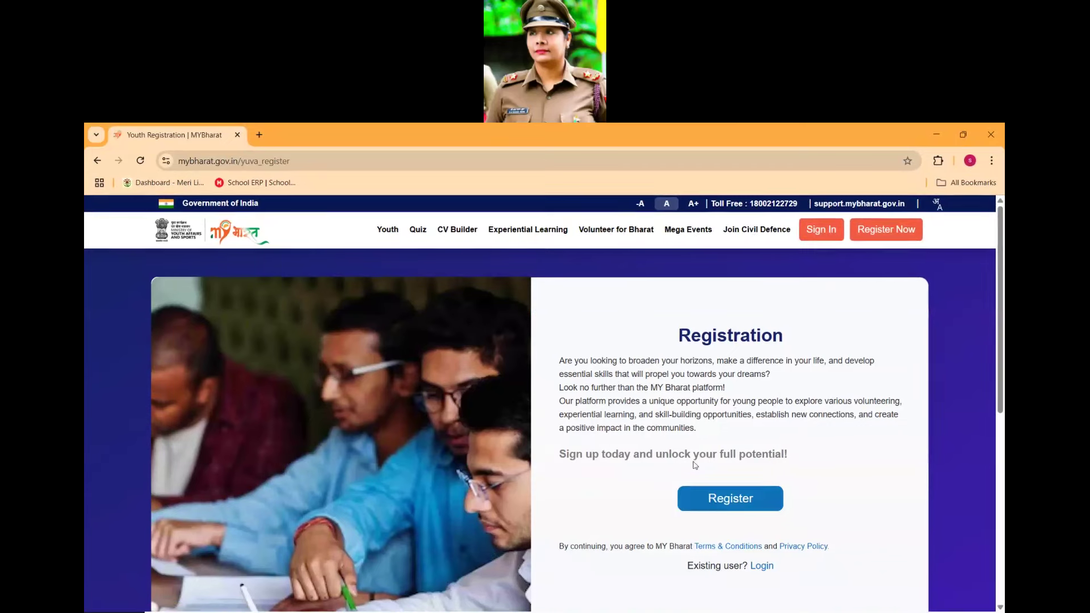
{"action": "left_click", "coordinate": [742, 509]}
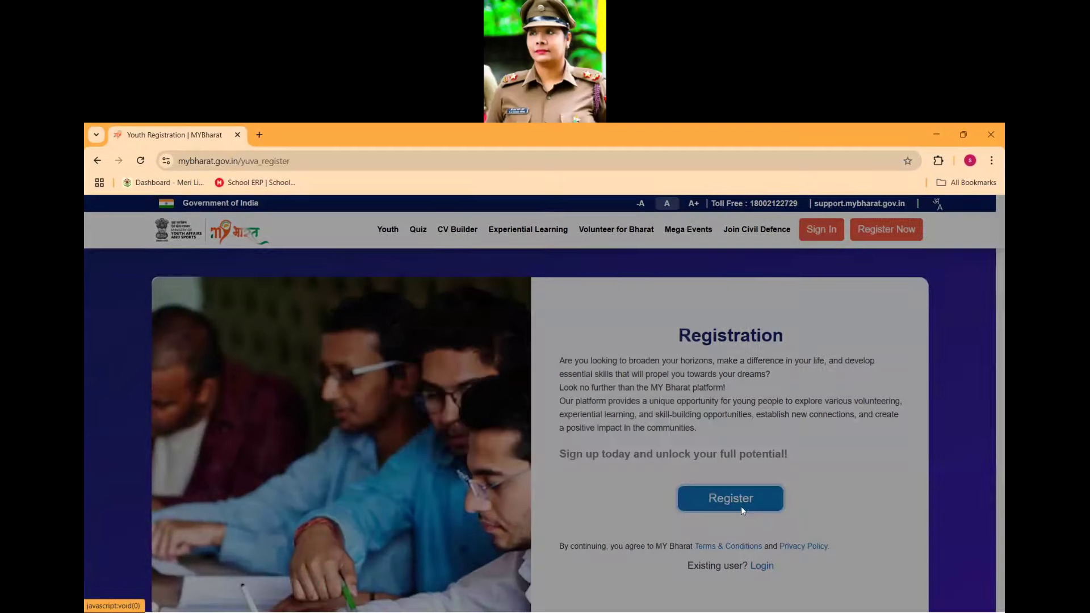
{"action": "left_click", "coordinate": [509, 427]}
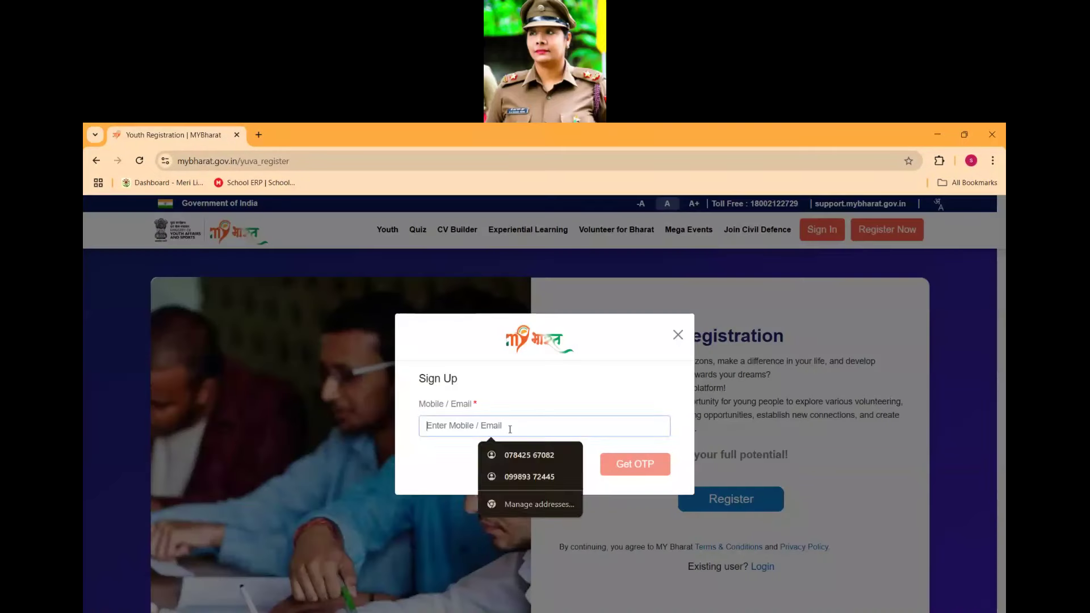
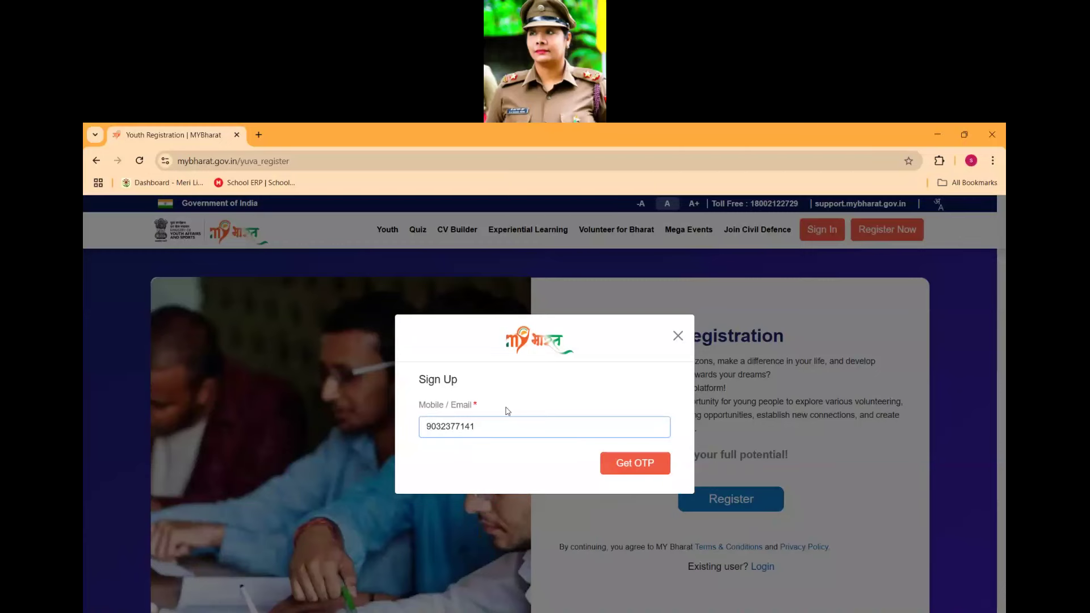
Close the Sign Up dialog, leaving the Registration panel showing.
{"action": "left_click", "coordinate": [678, 338]}
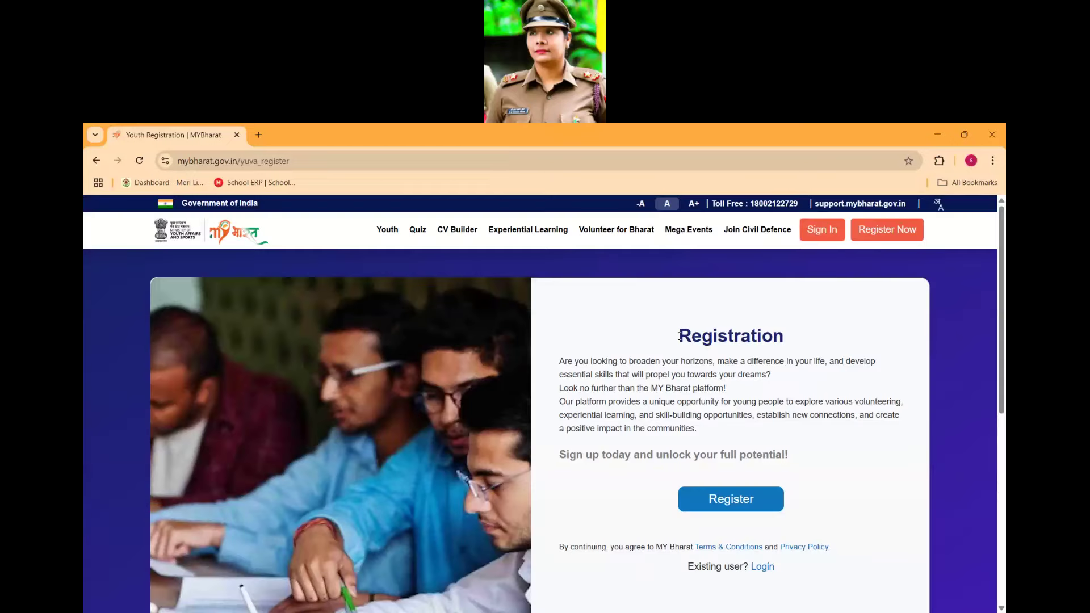
{"action": "left_click", "coordinate": [728, 503]}
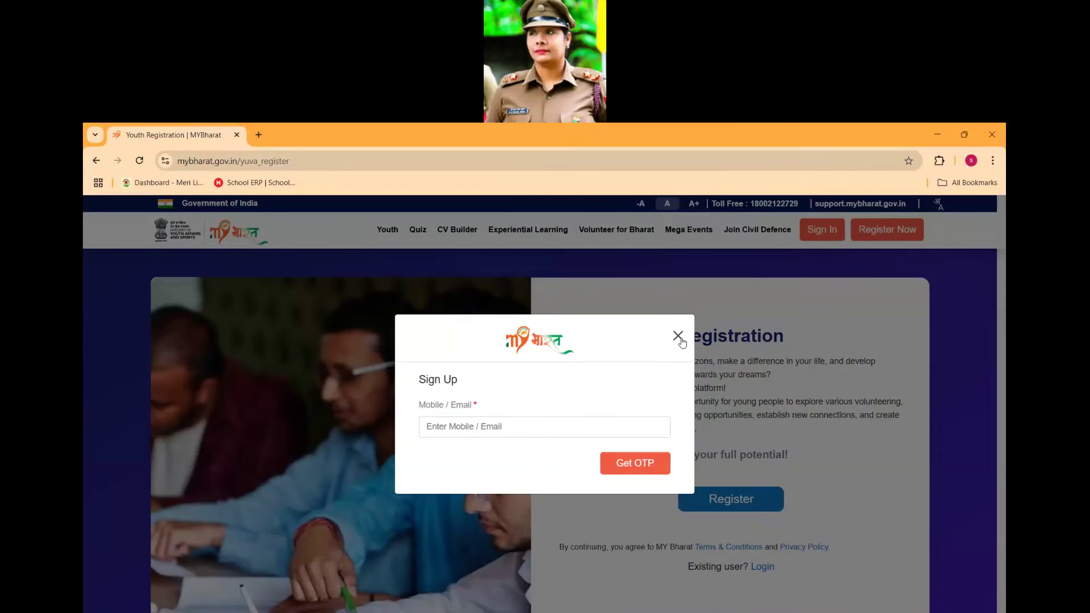
{"action": "left_click", "coordinate": [678, 336]}
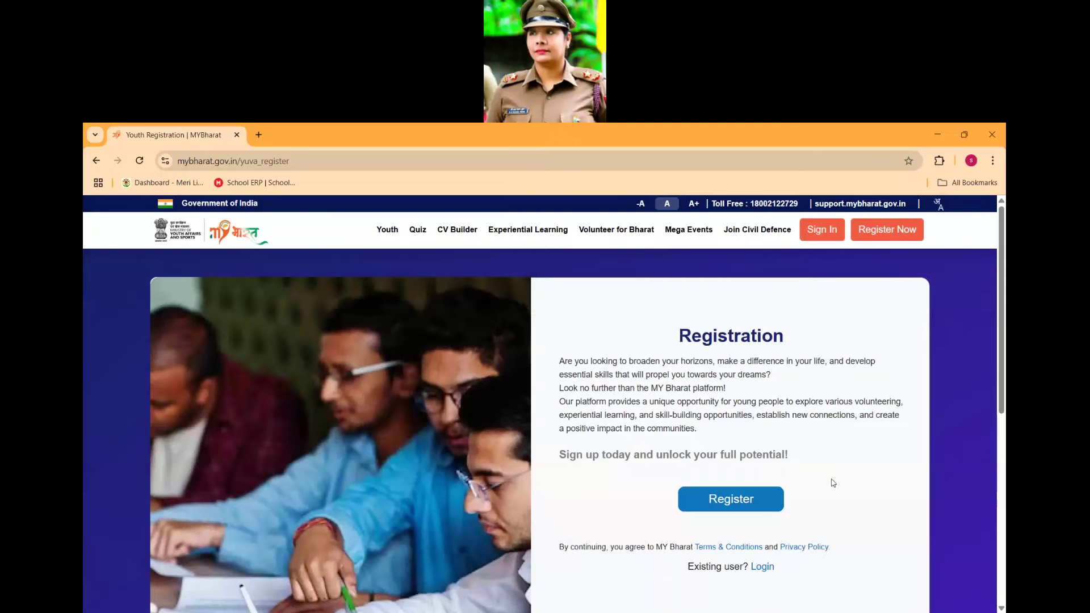
Log in with the registered mobile number, accepting the terms of use, to request an OTP.
{"action": "left_click", "coordinate": [762, 566]}
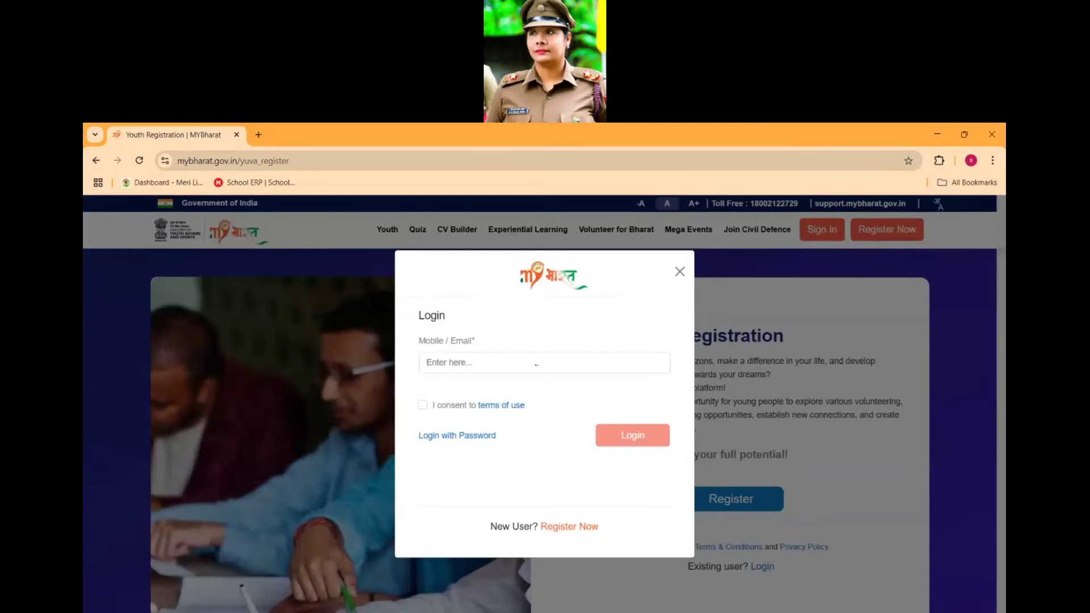
{"action": "left_click", "coordinate": [513, 366]}
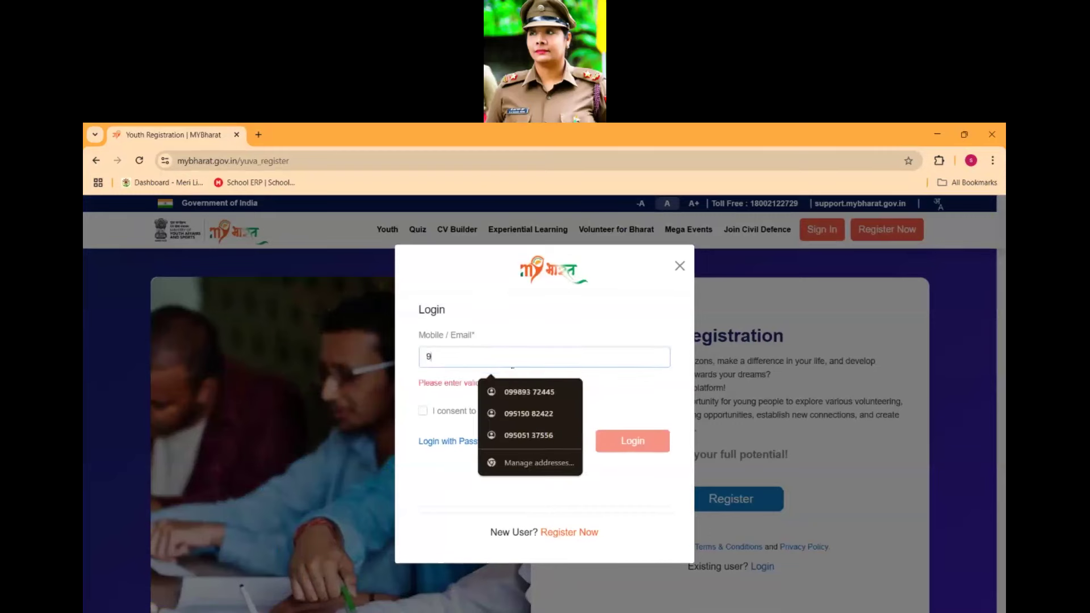
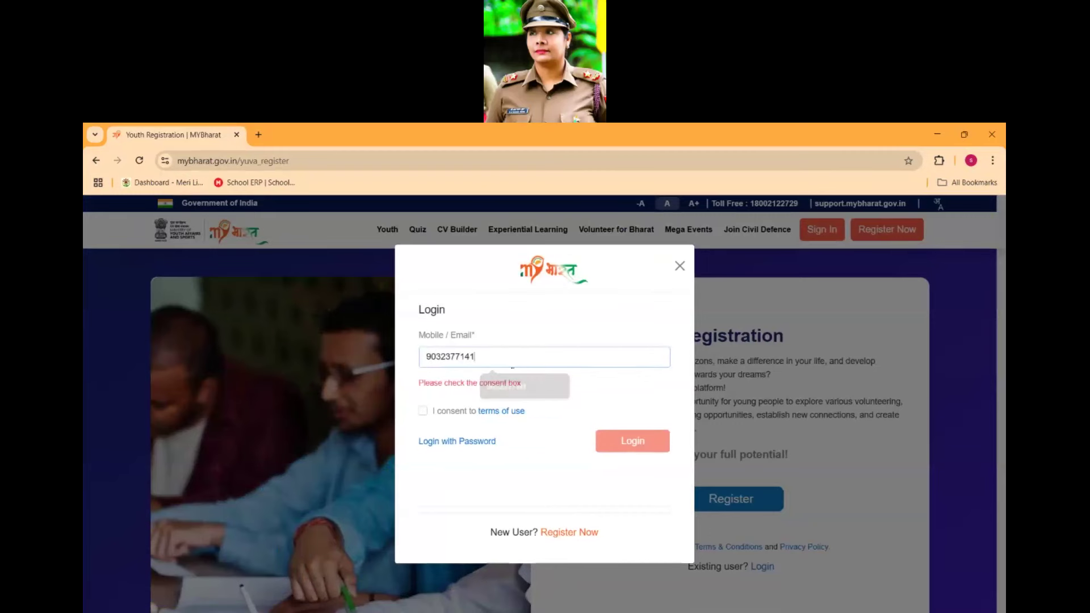
{"action": "left_click", "coordinate": [422, 412]}
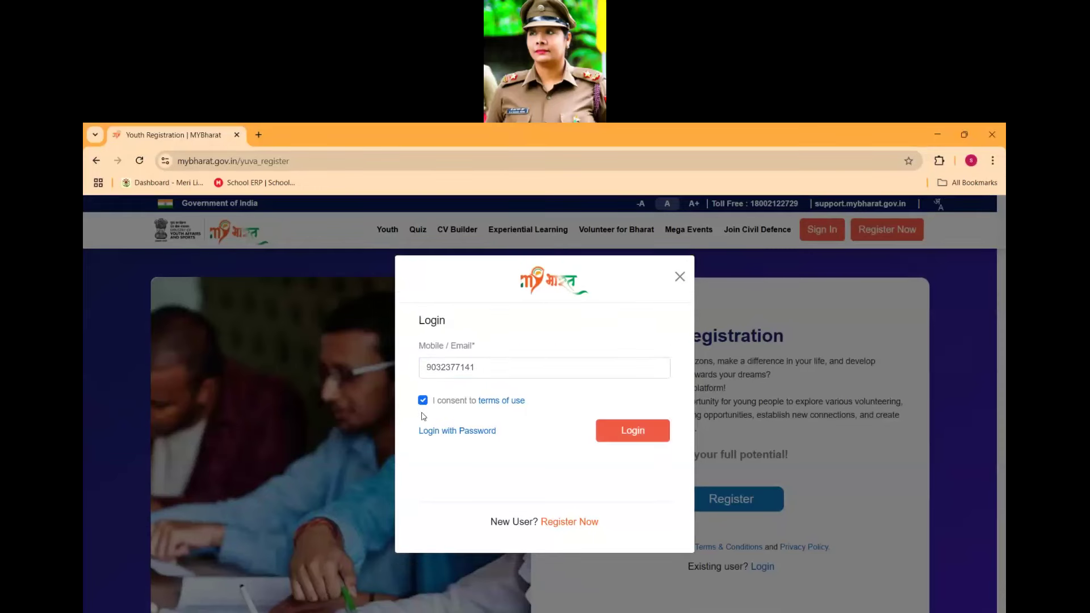
{"action": "left_click", "coordinate": [648, 432]}
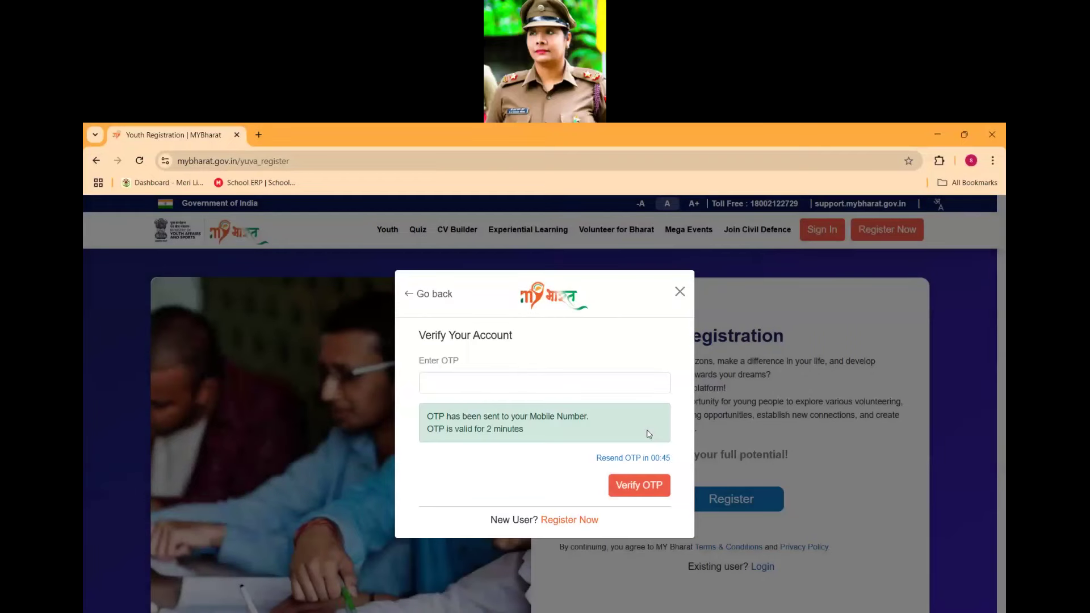
Enter the received one-time code and verify it to sign in.
{"action": "left_click", "coordinate": [461, 385]}
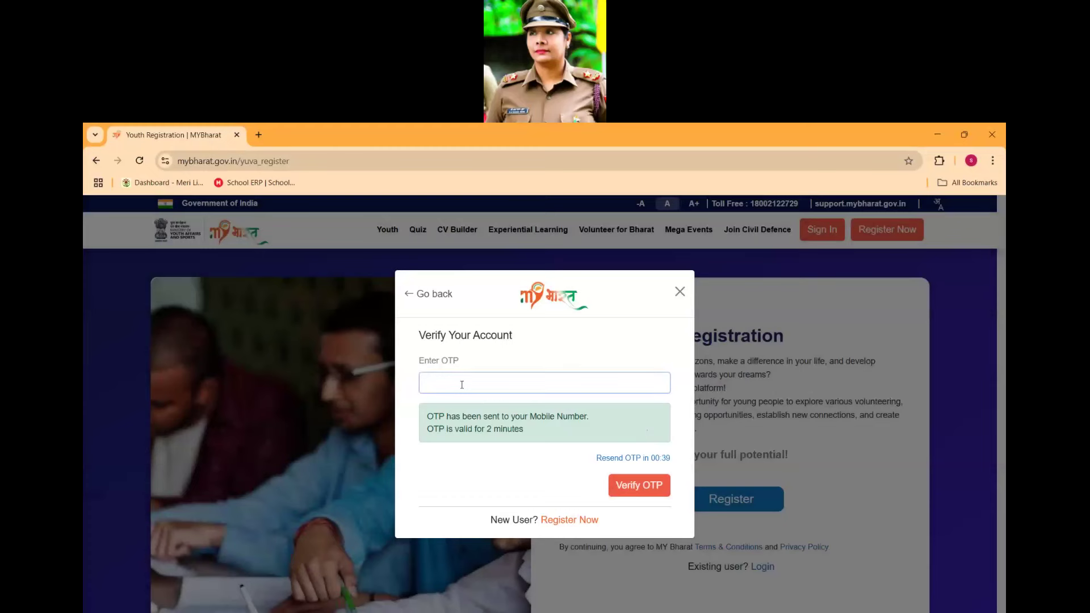
{"action": "left_click", "coordinate": [630, 489]}
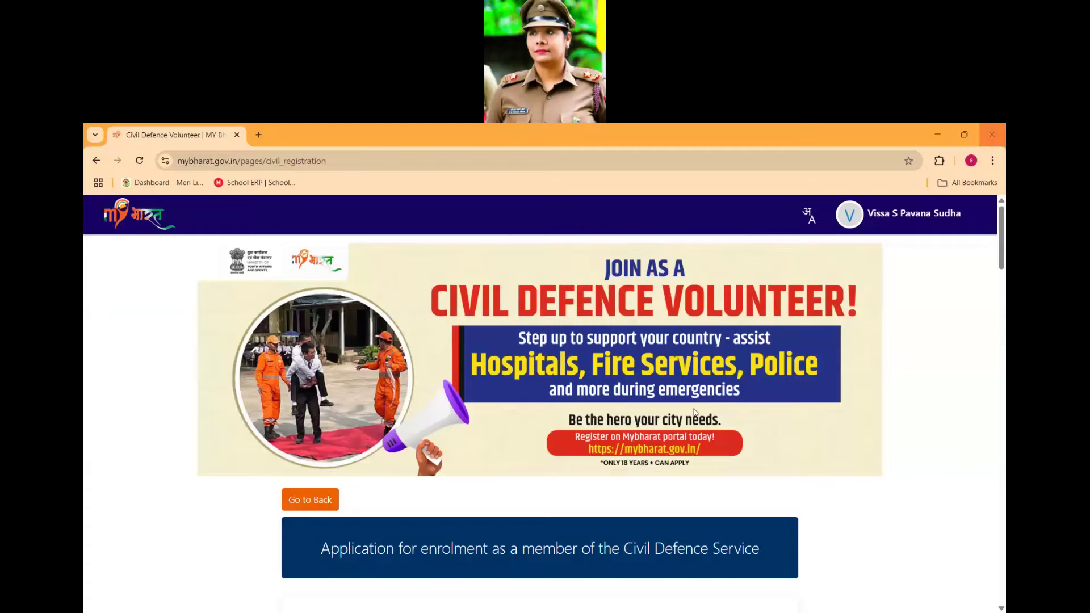
Scroll through the Civil Defence Service enrolment application form.
{"action": "scroll", "coordinate": [695, 413], "scroll_direction": "down", "scroll_amount": 15}
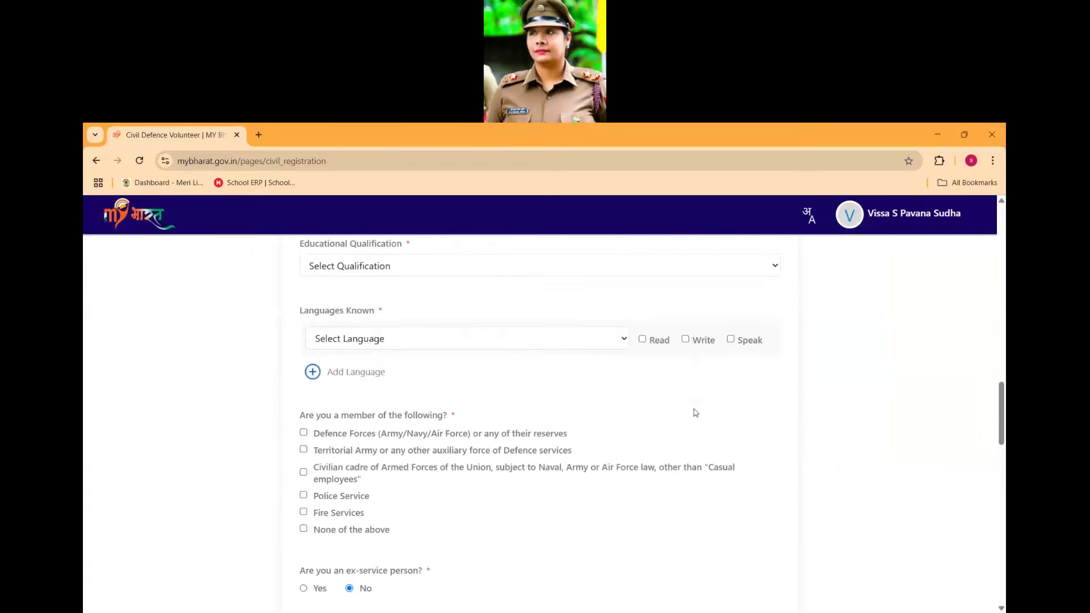
{"action": "scroll", "coordinate": [695, 413], "scroll_direction": "down", "scroll_amount": 15}
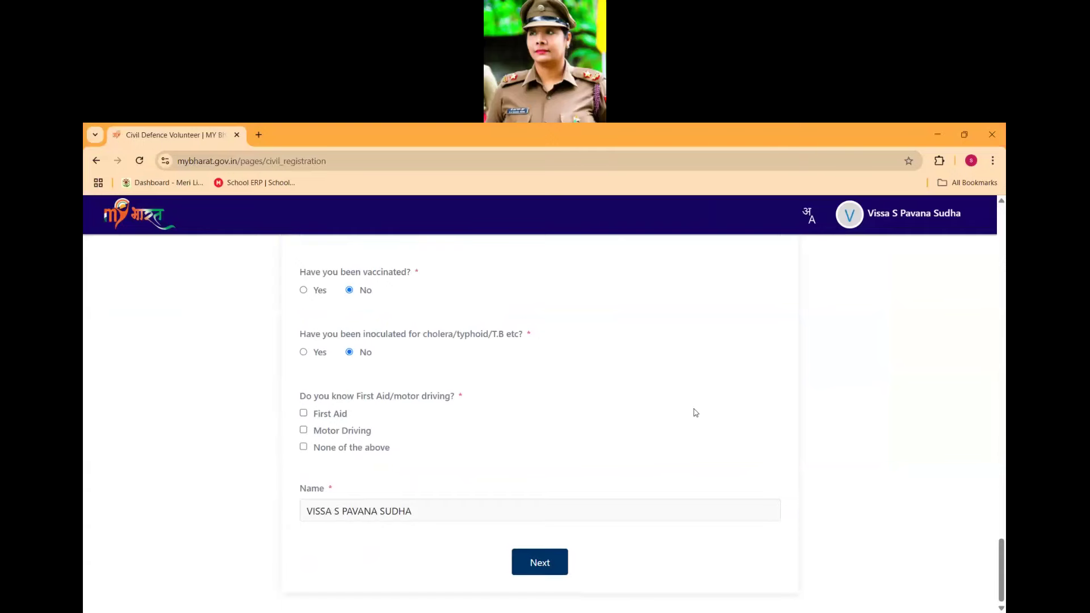
{"action": "scroll", "coordinate": [695, 412], "scroll_direction": "up", "scroll_amount": 20}
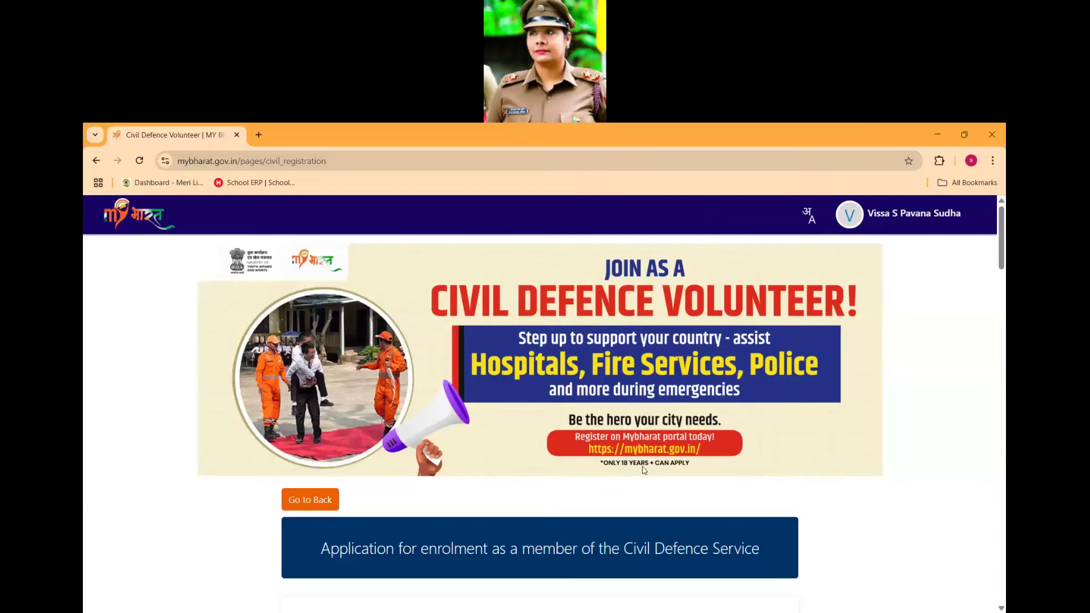
{"action": "scroll", "coordinate": [644, 469], "scroll_direction": "down", "scroll_amount": 3}
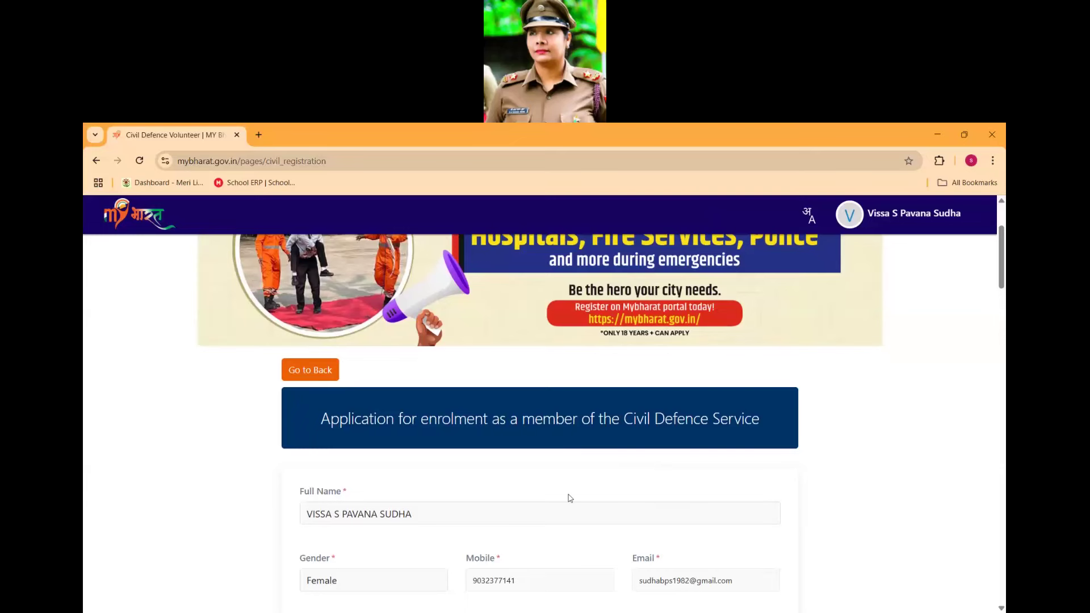
{"action": "scroll", "coordinate": [570, 498], "scroll_direction": "down", "scroll_amount": 3}
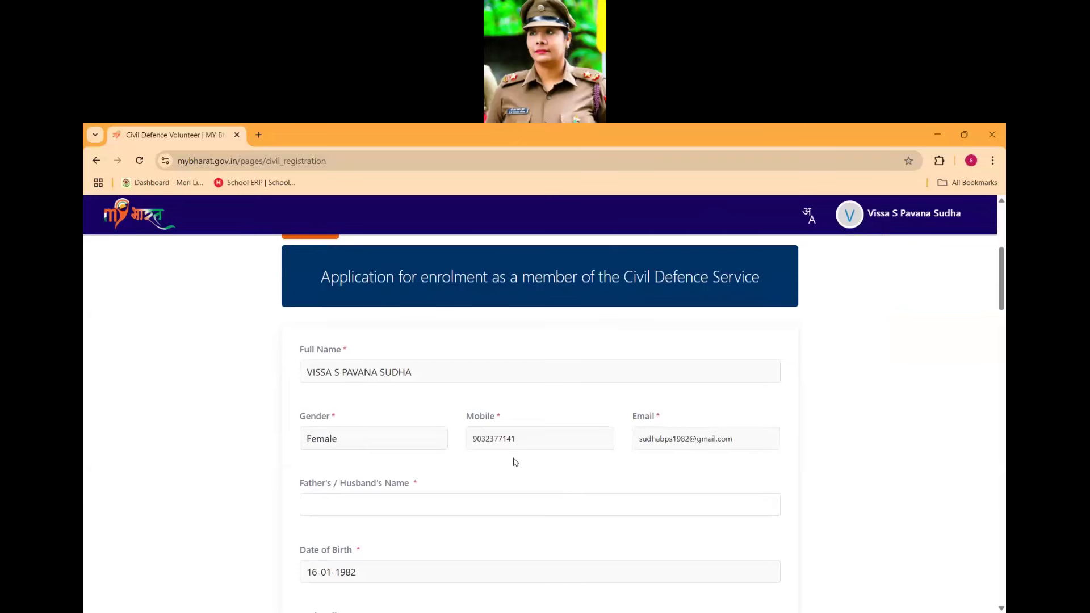
{"action": "scroll", "coordinate": [515, 462], "scroll_direction": "down", "scroll_amount": 10}
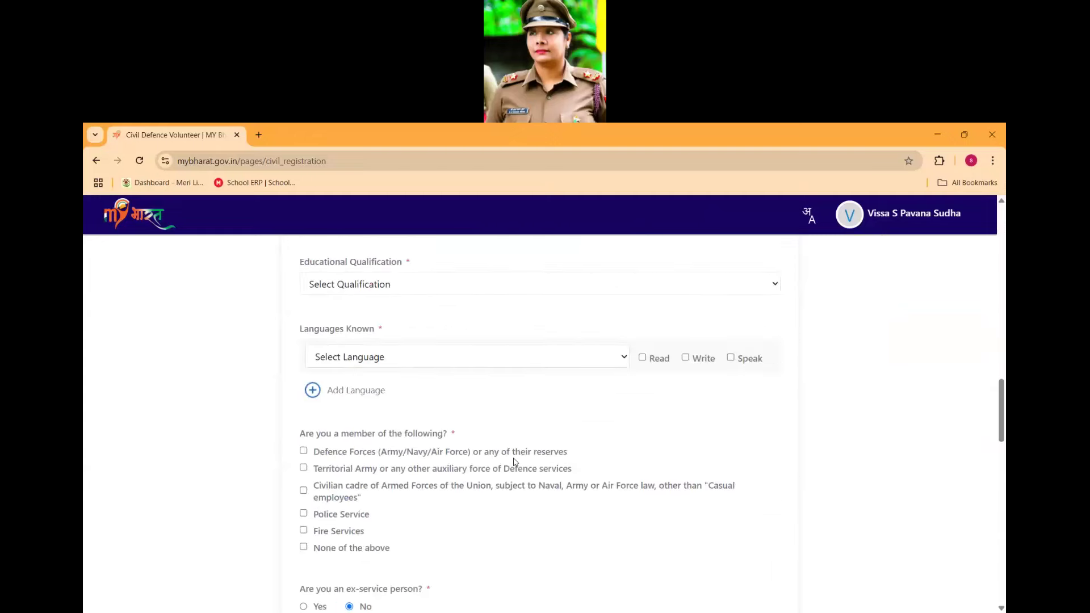
{"action": "scroll", "coordinate": [514, 462], "scroll_direction": "down", "scroll_amount": 15}
{"action": "scroll", "coordinate": [515, 462], "scroll_direction": "up", "scroll_amount": 12}
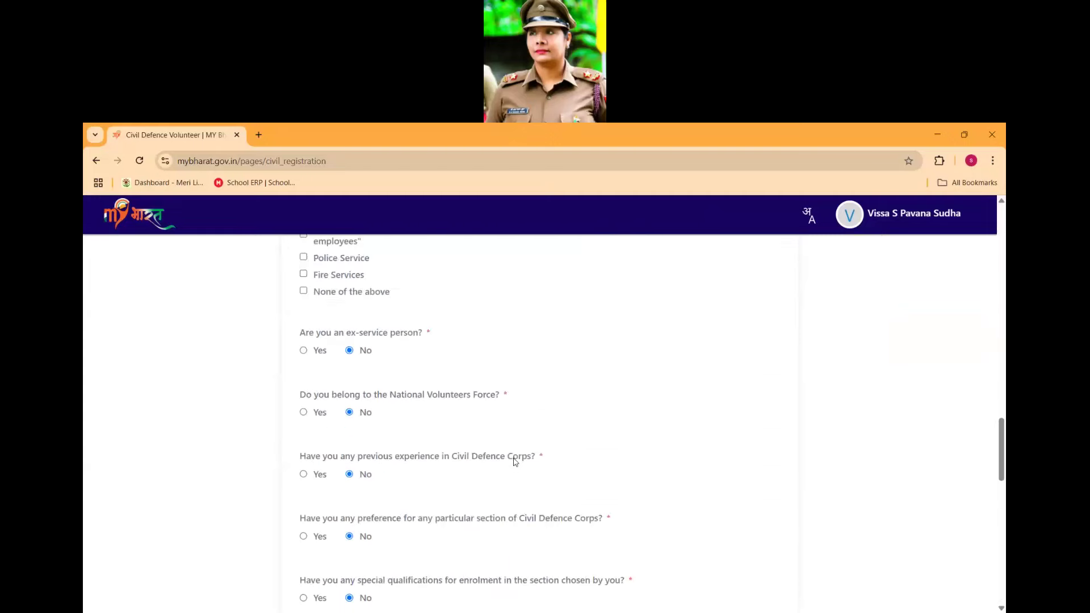
{"action": "scroll", "coordinate": [515, 462], "scroll_direction": "up", "scroll_amount": 15}
{"action": "scroll", "coordinate": [515, 462], "scroll_direction": "down", "scroll_amount": 5}
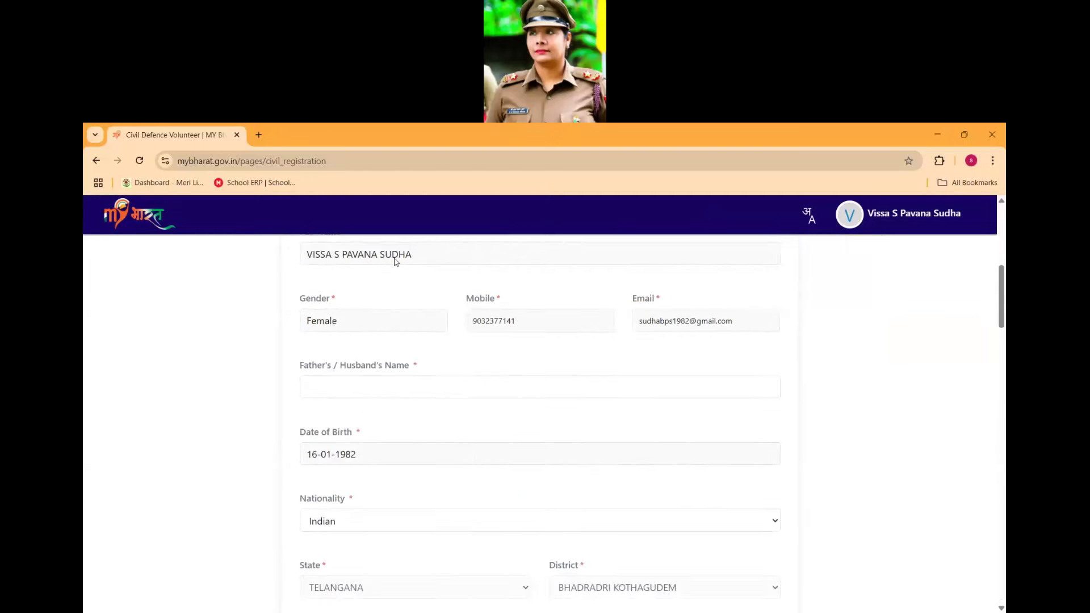
Autofill the saved Father's / Husband's Name and move on to the Permanent Address field.
{"action": "left_click", "coordinate": [369, 387]}
{"action": "left_click", "coordinate": [407, 418]}
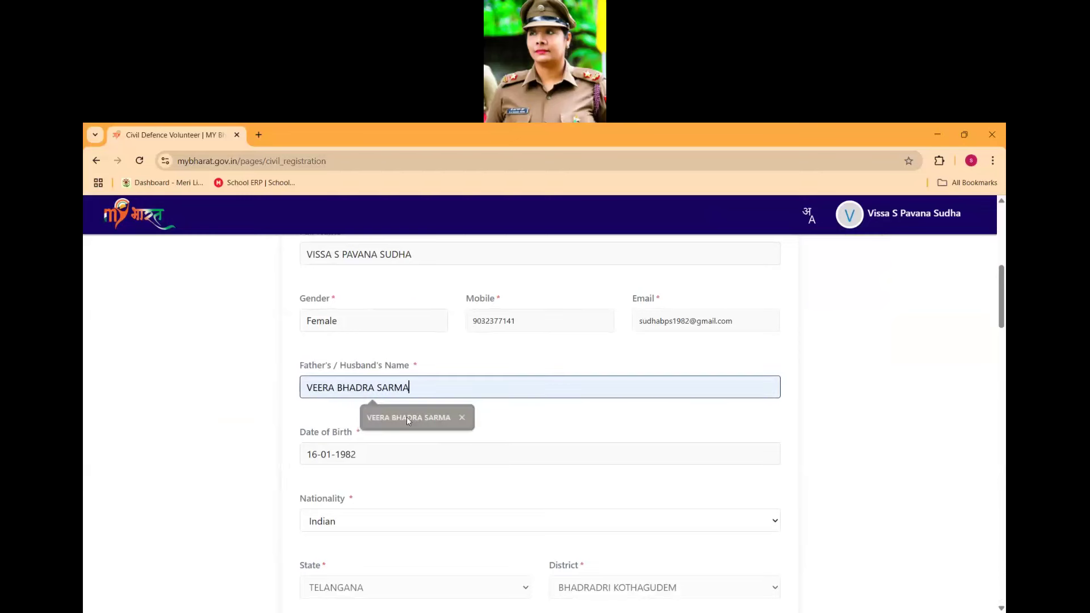
{"action": "scroll", "coordinate": [369, 463], "scroll_direction": "down", "scroll_amount": 1}
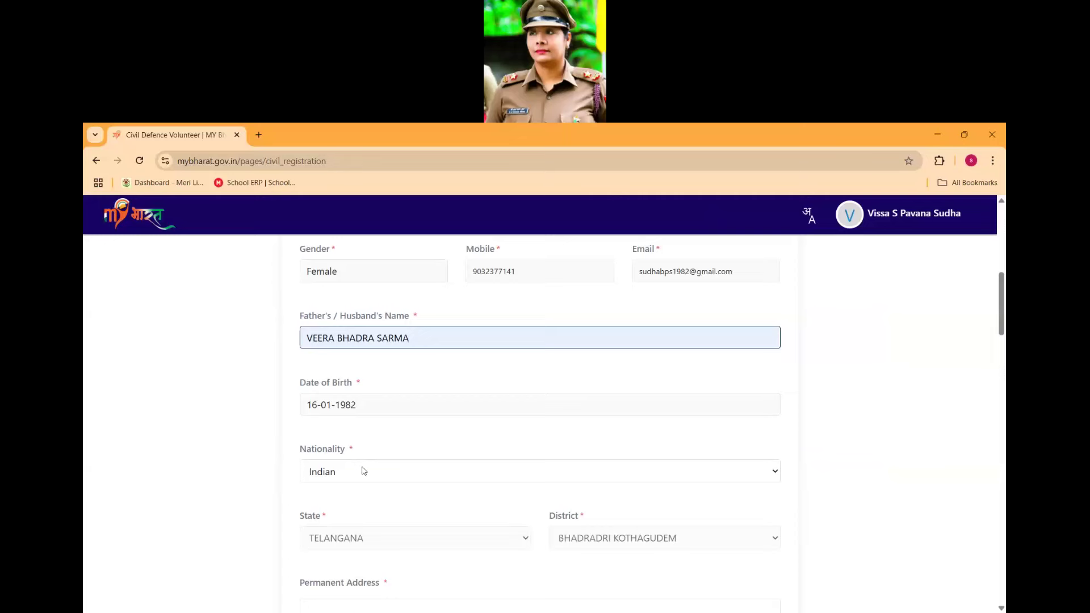
{"action": "scroll", "coordinate": [363, 471], "scroll_direction": "down", "scroll_amount": 1}
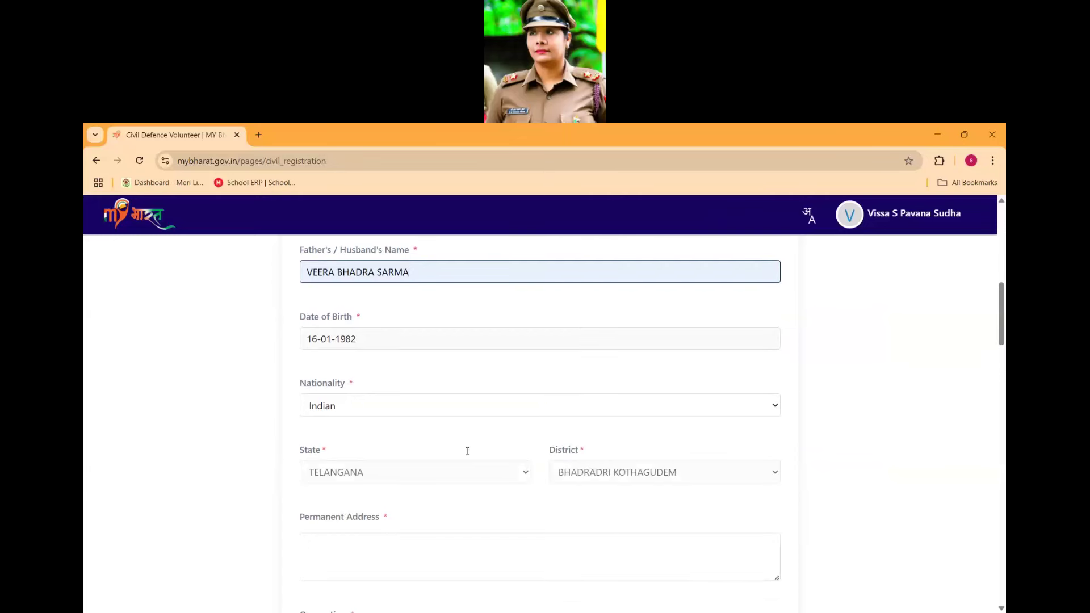
{"action": "scroll", "coordinate": [467, 450], "scroll_direction": "down", "scroll_amount": 2}
{"action": "left_click", "coordinate": [377, 438]}
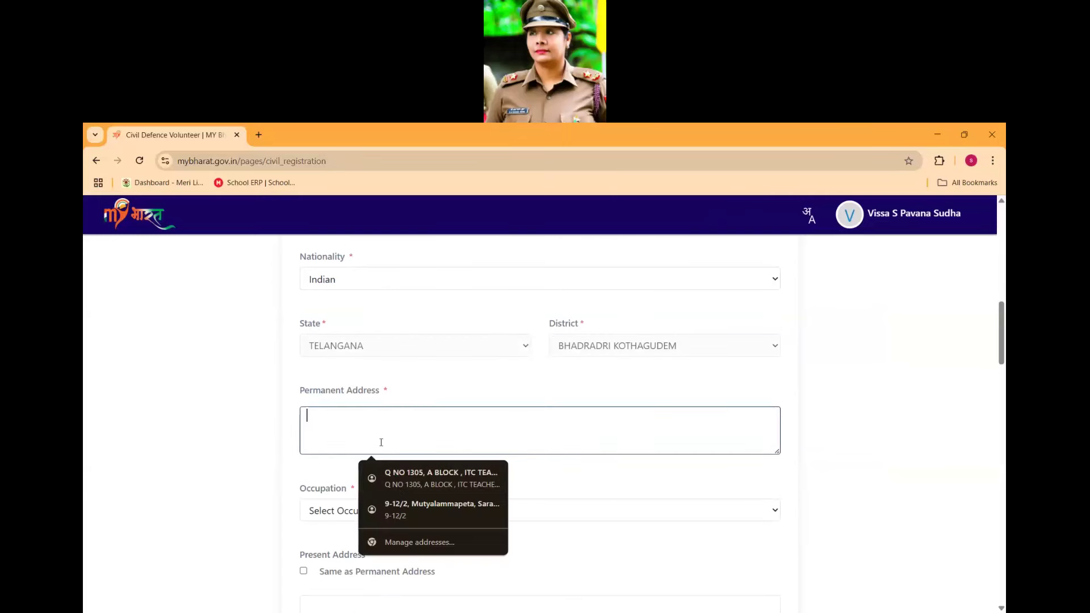
Autofill the saved permanent address and set Occupation to Salaried (Private sector).
{"action": "left_click", "coordinate": [396, 486]}
{"action": "left_click", "coordinate": [379, 510]}
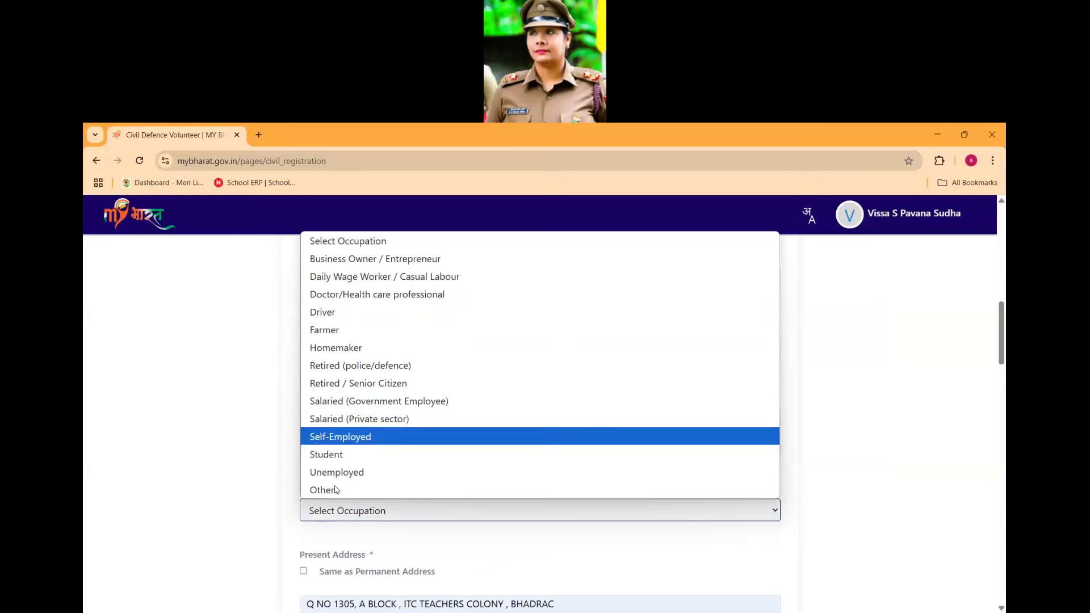
{"action": "left_click", "coordinate": [341, 420]}
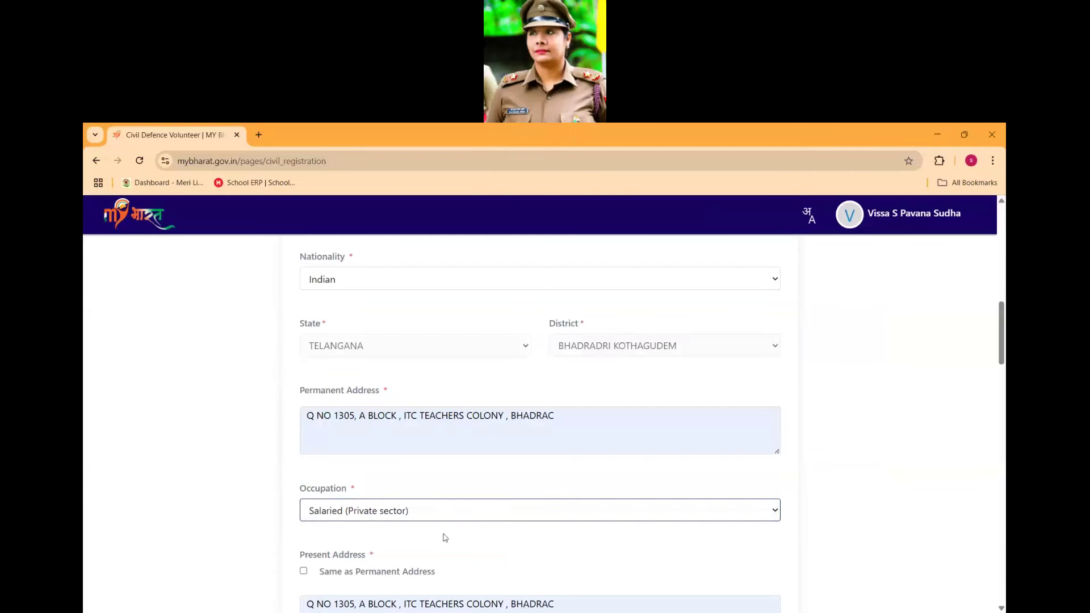
{"action": "scroll", "coordinate": [445, 537], "scroll_direction": "down", "scroll_amount": 3}
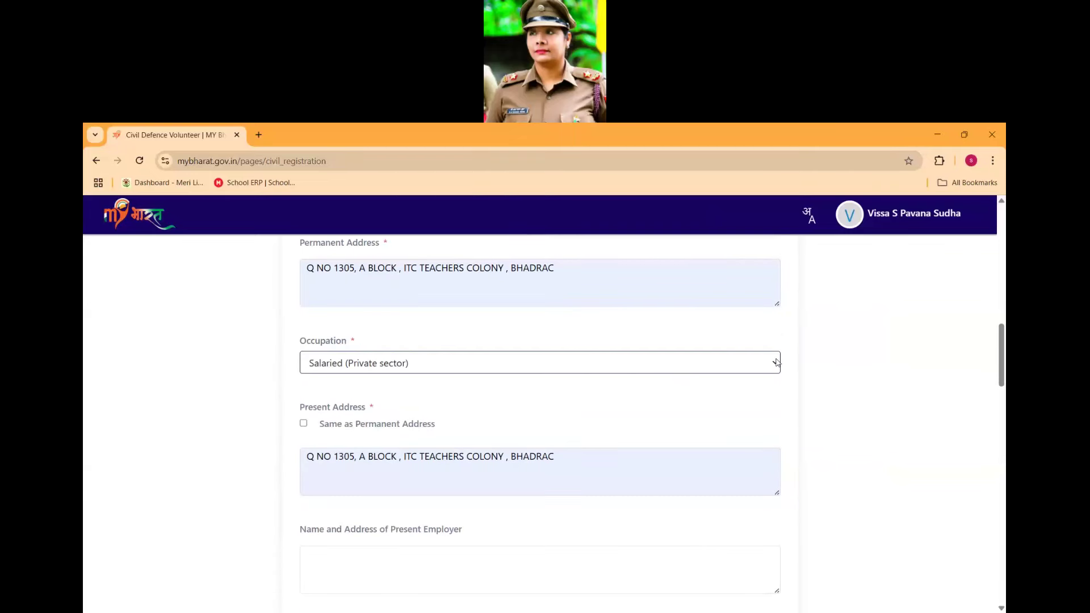
{"action": "left_click", "coordinate": [775, 363]}
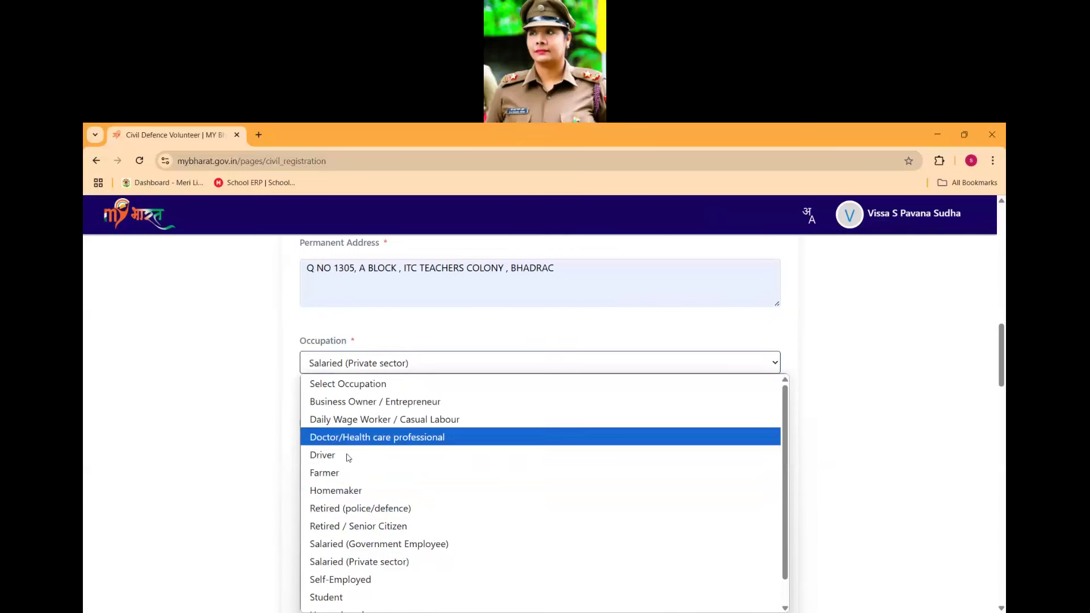
{"action": "scroll", "coordinate": [352, 487], "scroll_direction": "down", "scroll_amount": 1}
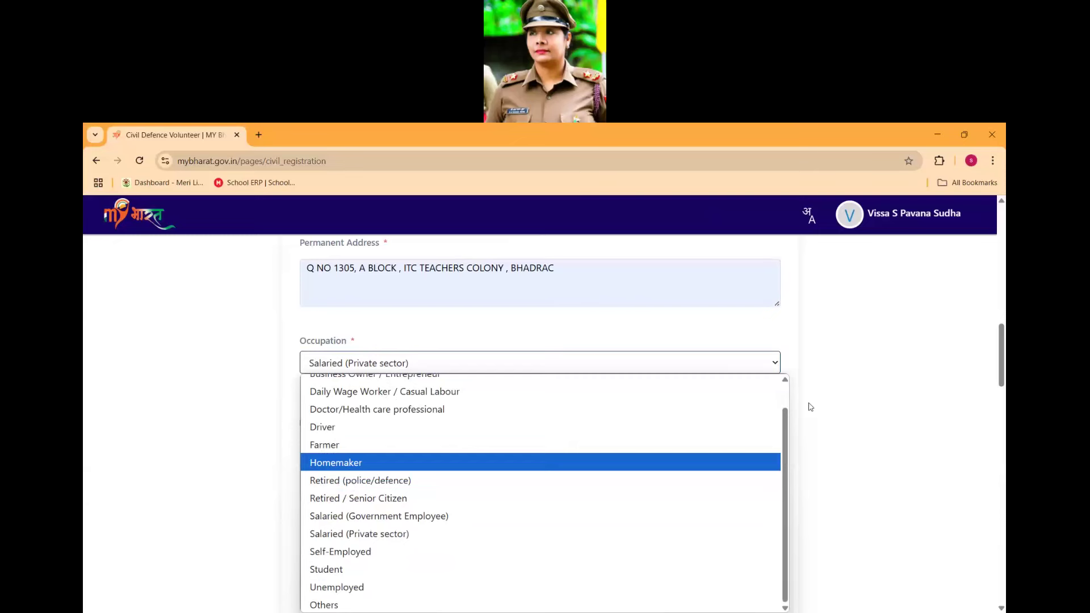
{"action": "left_click", "coordinate": [863, 419]}
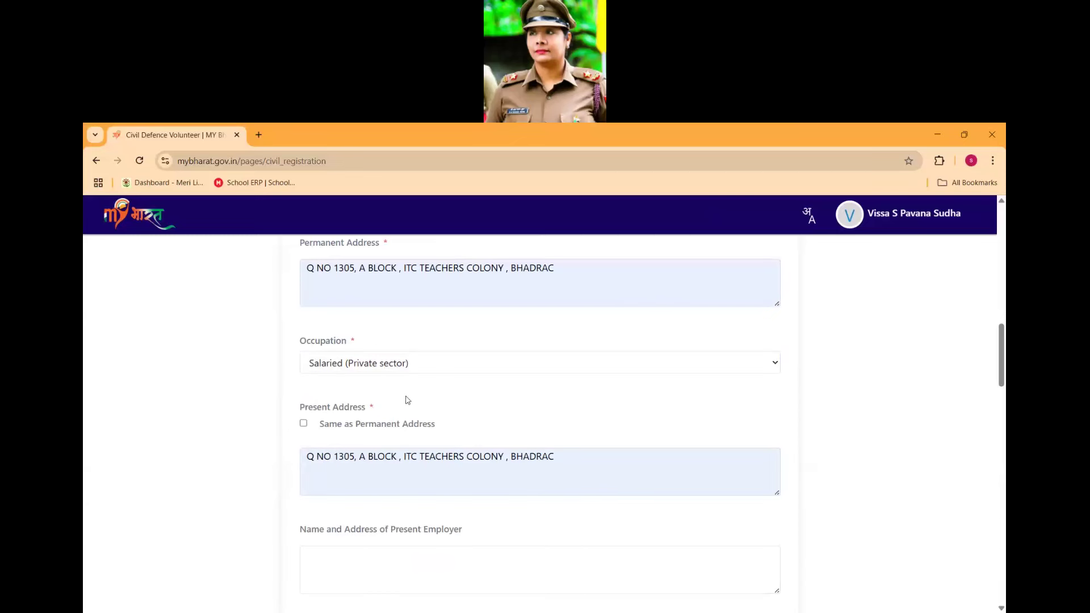
Tick 'Same as Permanent Address' and enter 'ITC PSPD Sarapaka' as the present employer.
{"action": "left_click", "coordinate": [305, 427]}
{"action": "scroll", "coordinate": [389, 514], "scroll_direction": "down", "scroll_amount": 1}
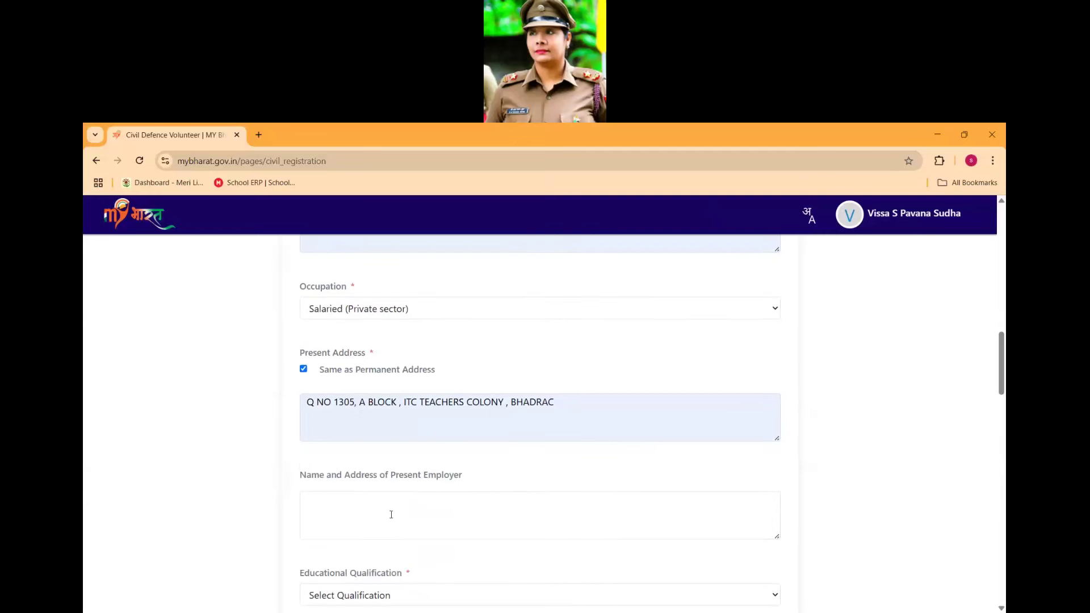
{"action": "left_click", "coordinate": [391, 515]}
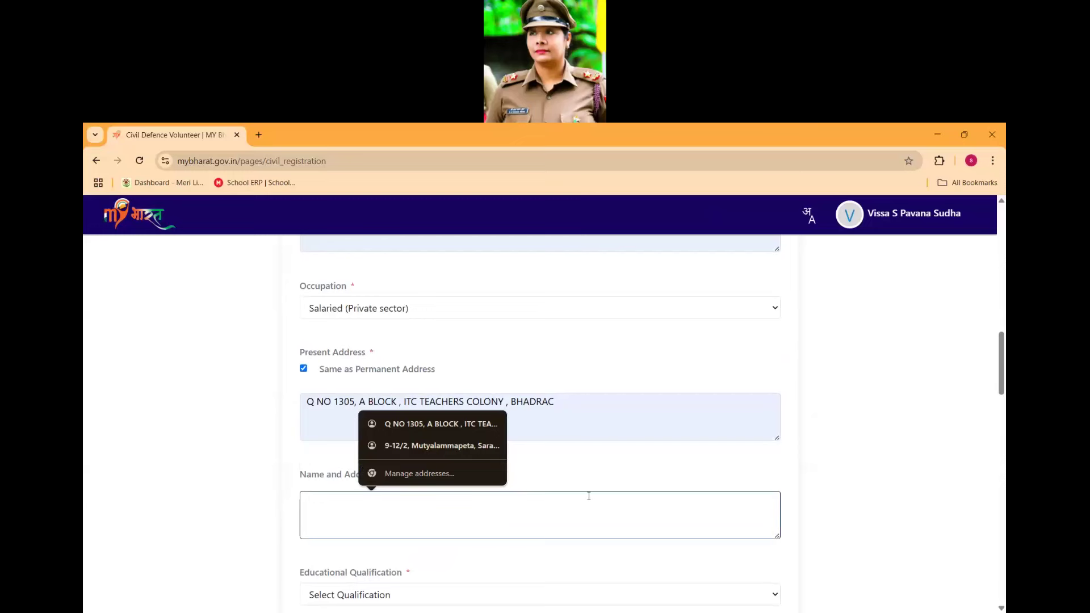
{"action": "type", "text": "ITC PSPD Sarapaka"}
{"action": "scroll", "coordinate": [499, 562], "scroll_direction": "down", "scroll_amount": 1}
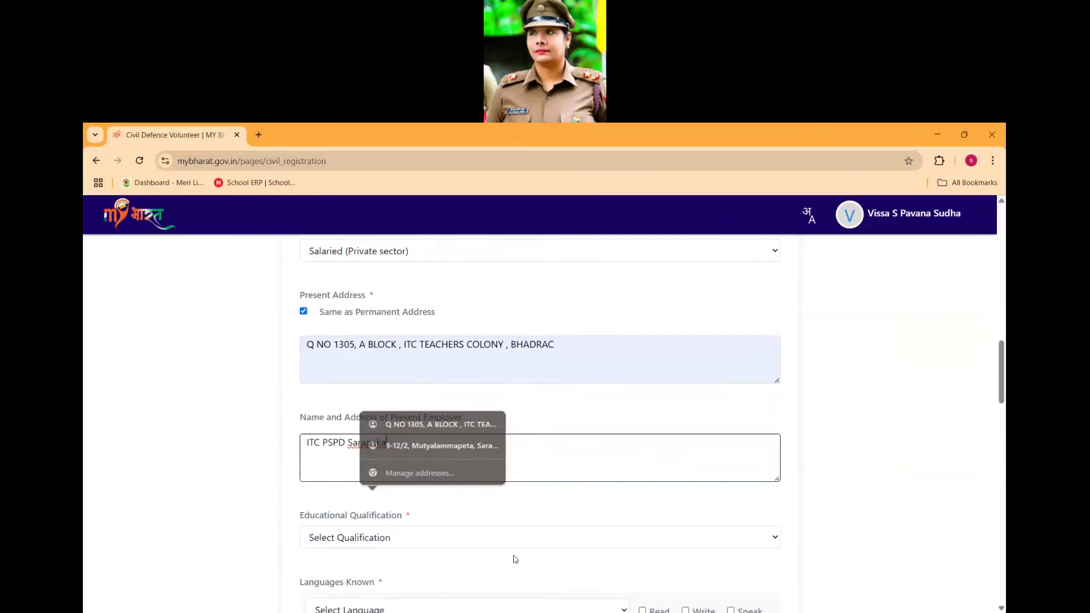
{"action": "left_click", "coordinate": [539, 532]}
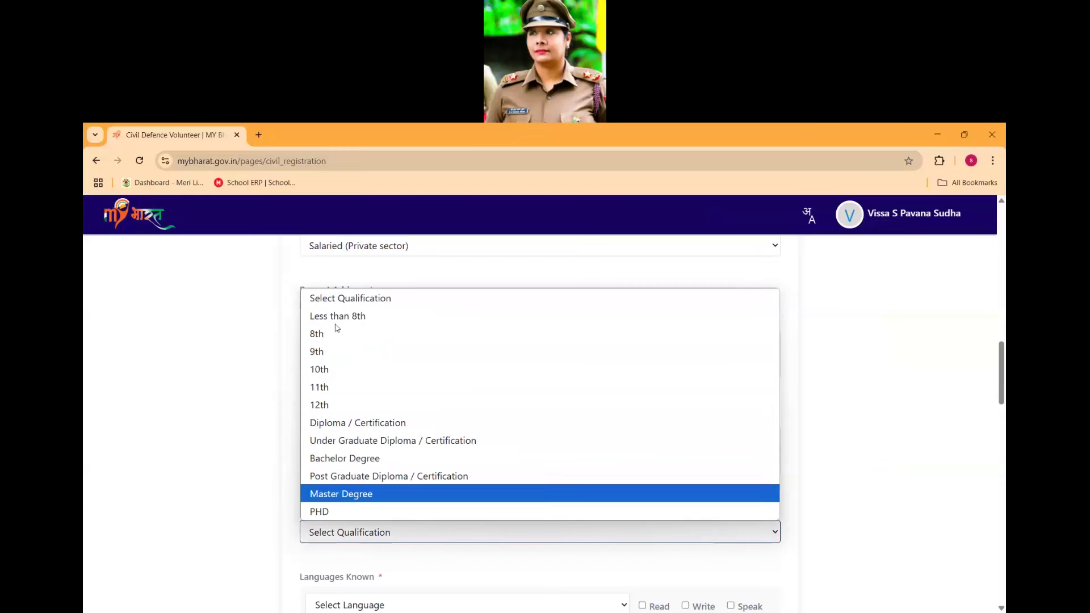
Choose Post Graduate Diploma / Certification from the Educational Qualification list.
{"action": "key", "text": "b"}
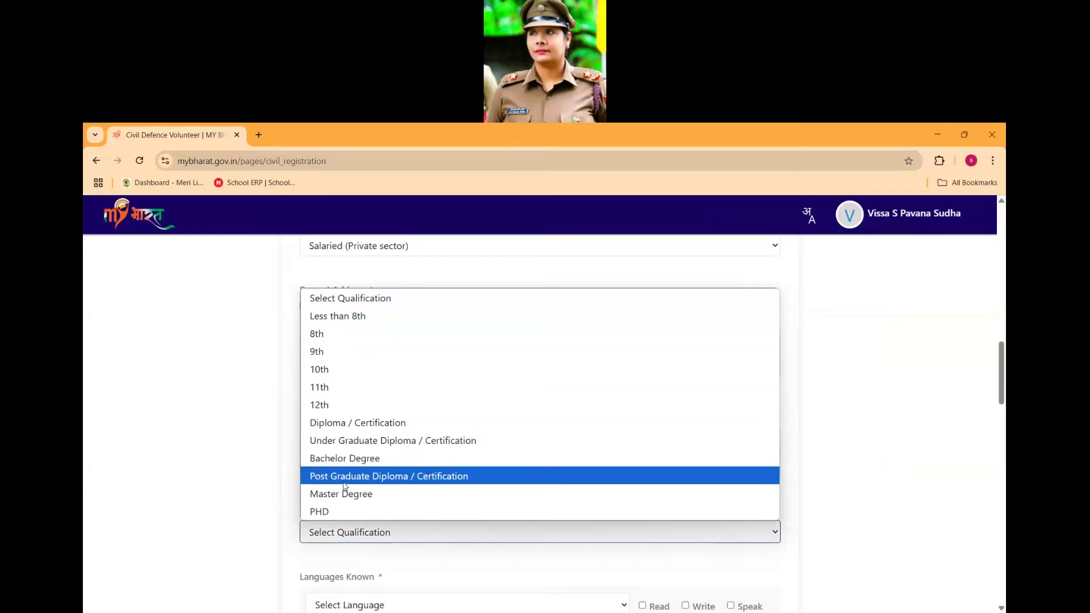
{"action": "left_click", "coordinate": [344, 482]}
{"action": "scroll", "coordinate": [344, 485], "scroll_direction": "down", "scroll_amount": 2}
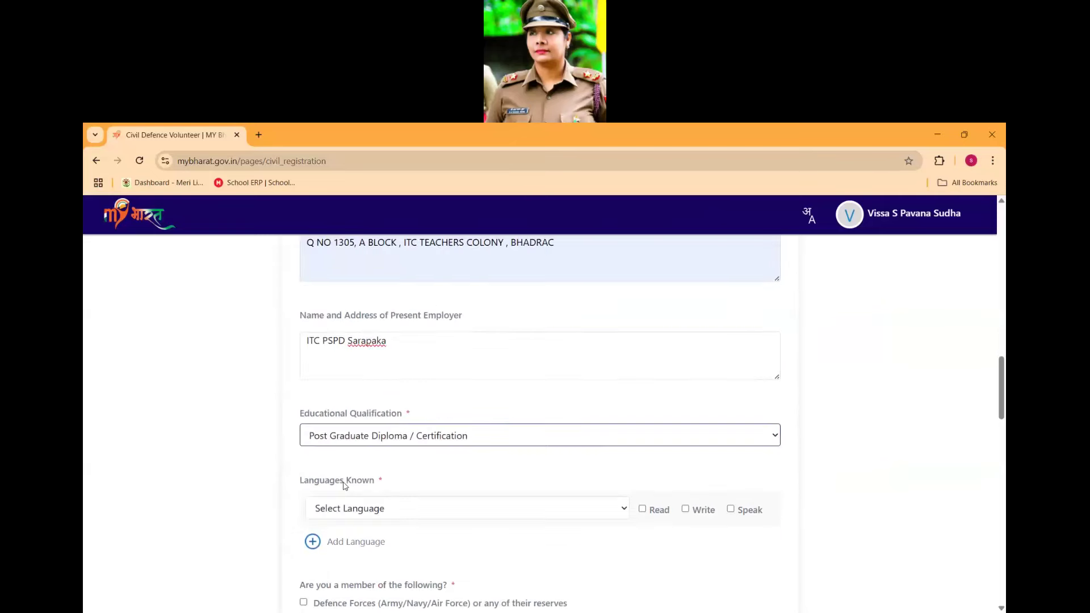
Add Telugu as a known language with Read, Write and Speak ticked.
{"action": "left_click", "coordinate": [345, 502]}
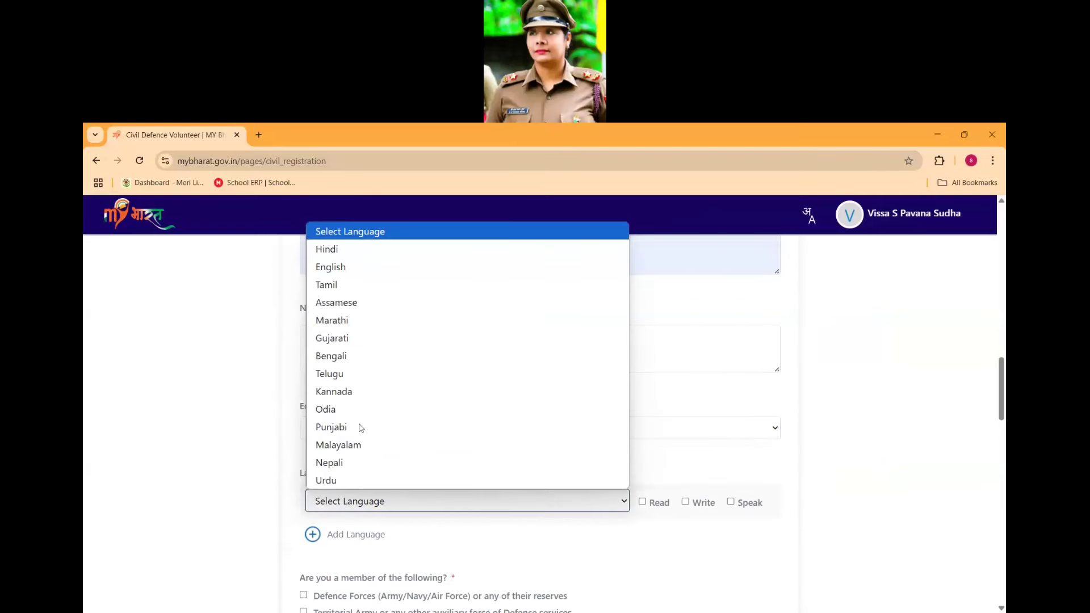
{"action": "left_click", "coordinate": [328, 376]}
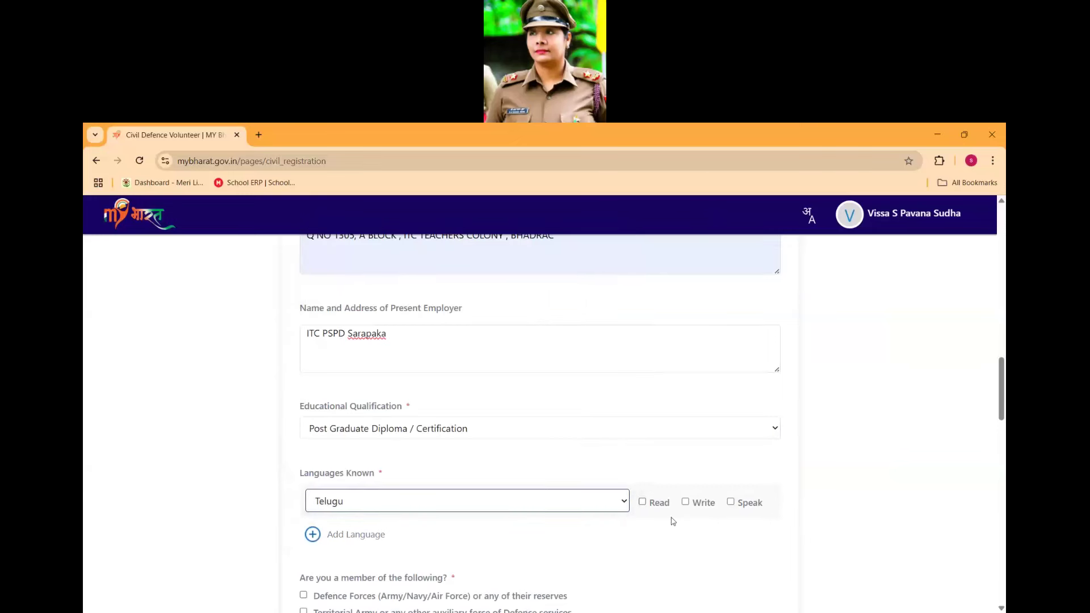
{"action": "left_click", "coordinate": [642, 503]}
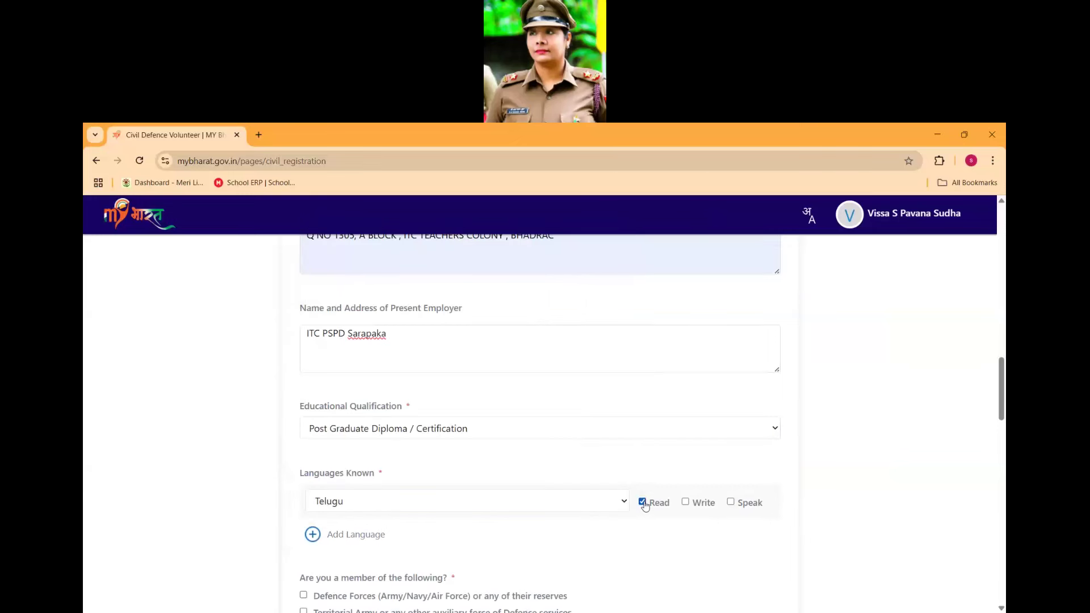
{"action": "left_click", "coordinate": [686, 502]}
{"action": "left_click", "coordinate": [731, 502]}
Add a second language row for Hindi with Read, Write and Speak ticked.
{"action": "left_click", "coordinate": [356, 534]}
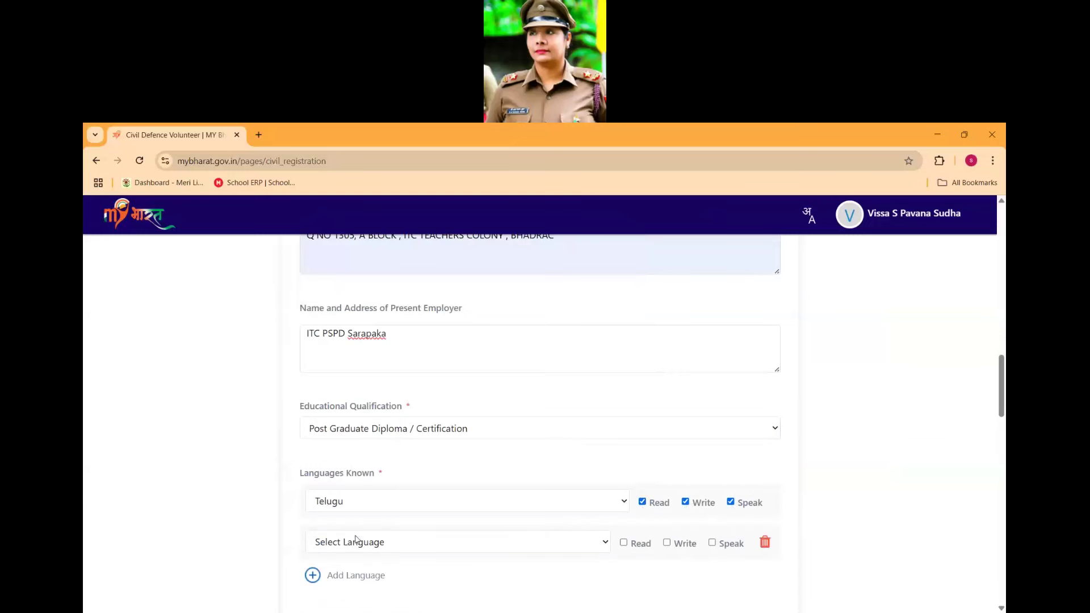
{"action": "left_click", "coordinate": [606, 543]}
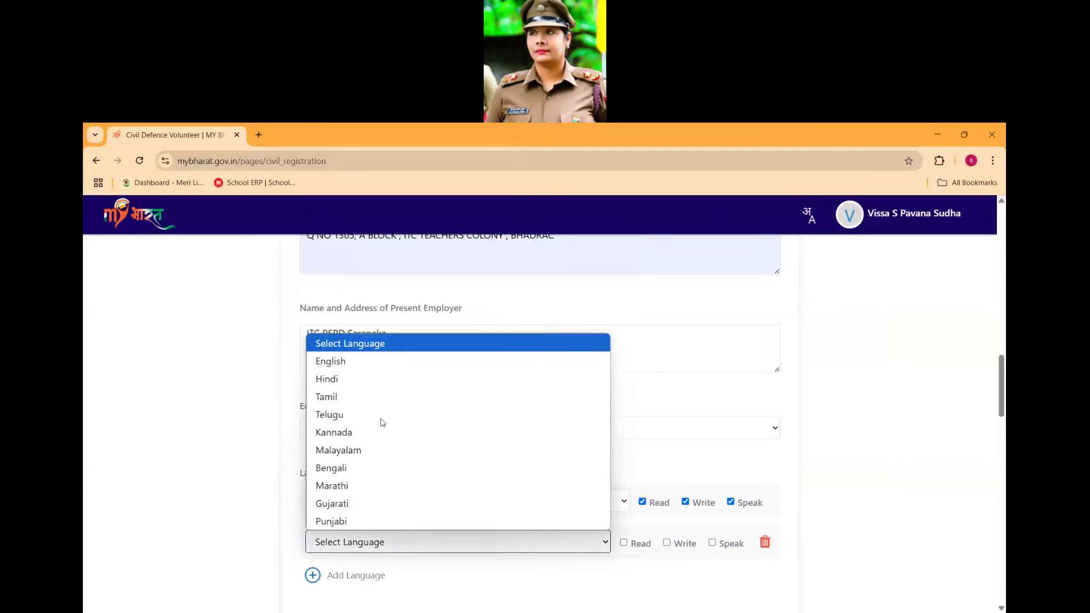
{"action": "left_click", "coordinate": [343, 381]}
{"action": "left_click", "coordinate": [623, 543]}
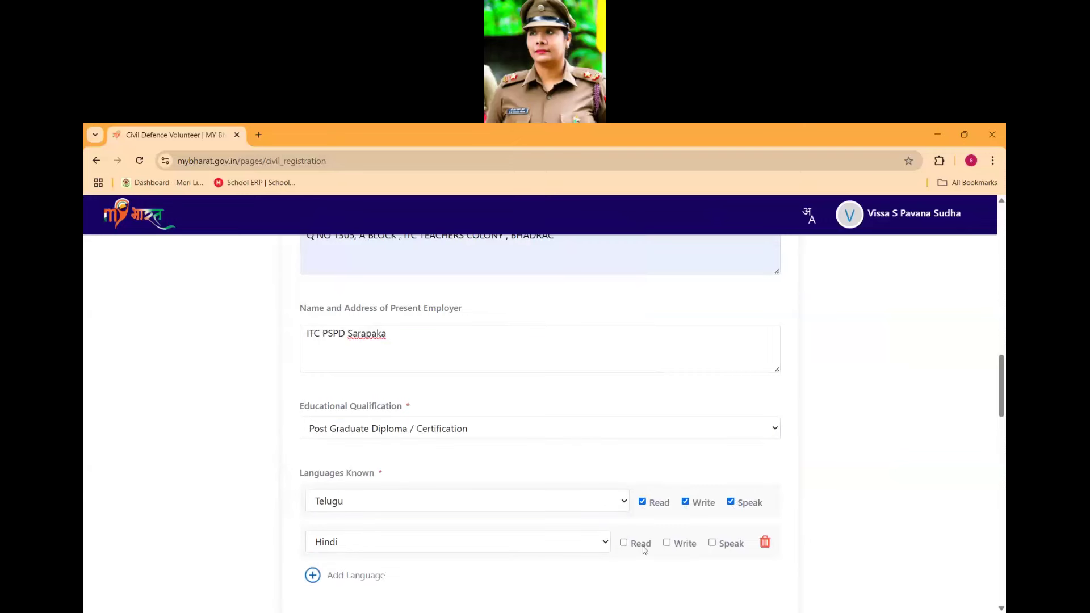
{"action": "left_click", "coordinate": [668, 544]}
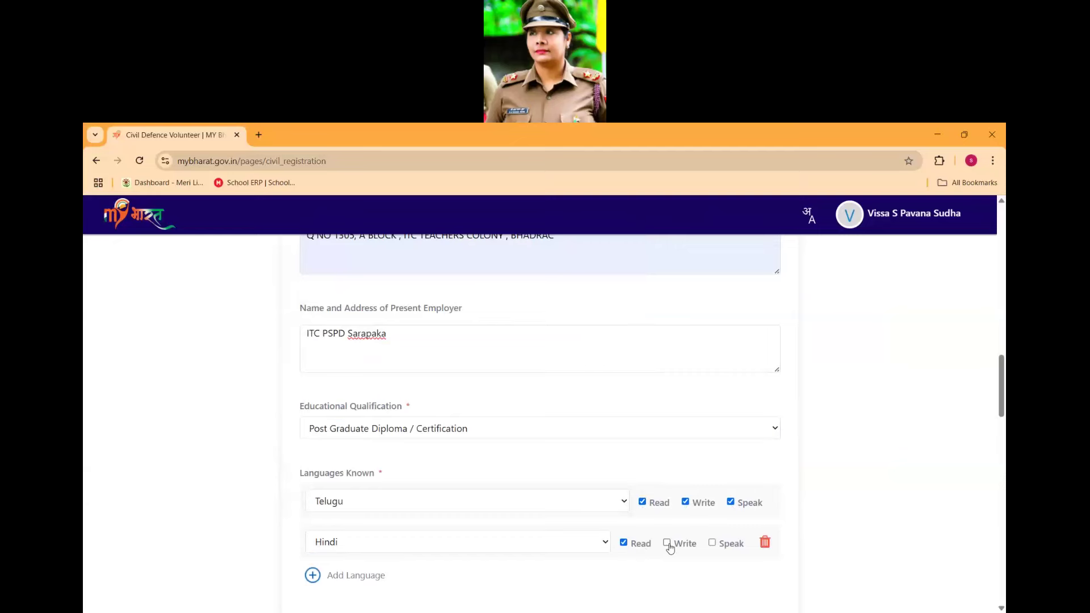
{"action": "left_click", "coordinate": [713, 544]}
Add a third language row for English with Read, Write and Speak ticked.
{"action": "scroll", "coordinate": [367, 505], "scroll_direction": "down", "scroll_amount": 2}
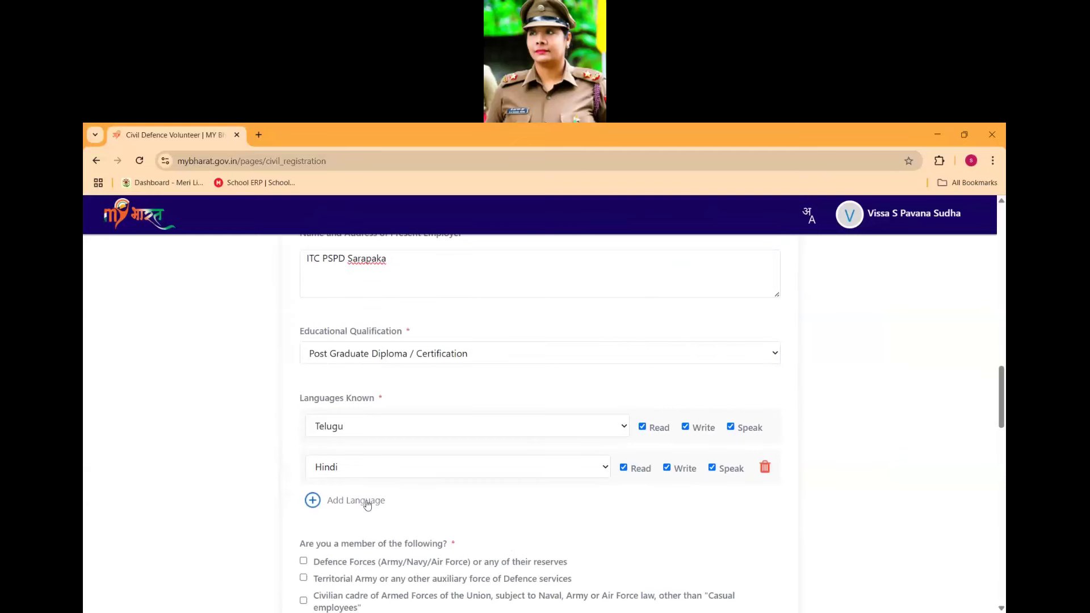
{"action": "left_click", "coordinate": [367, 503]}
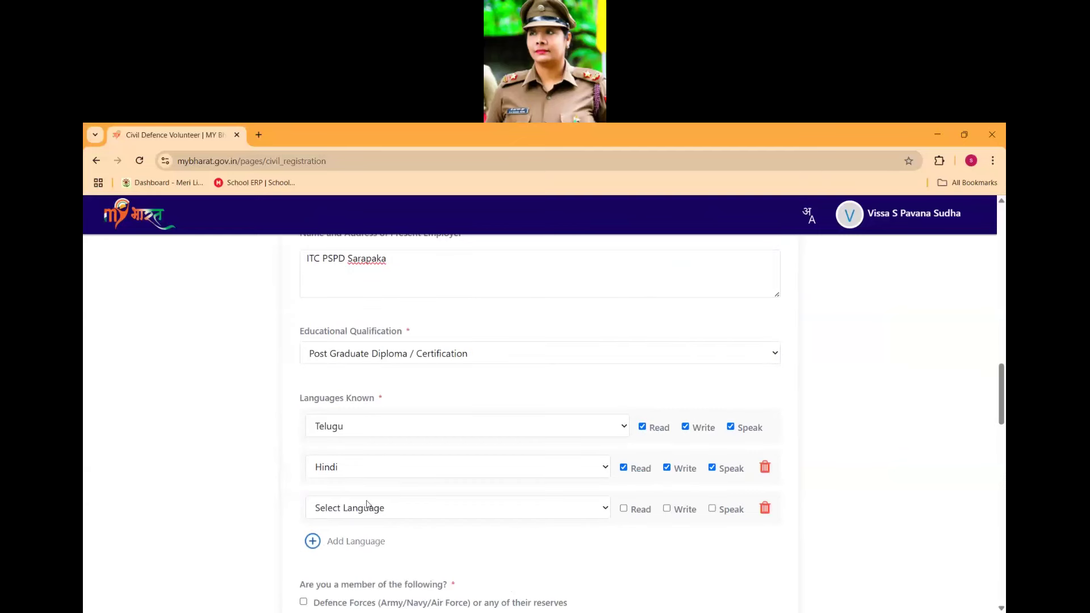
{"action": "left_click", "coordinate": [607, 513]}
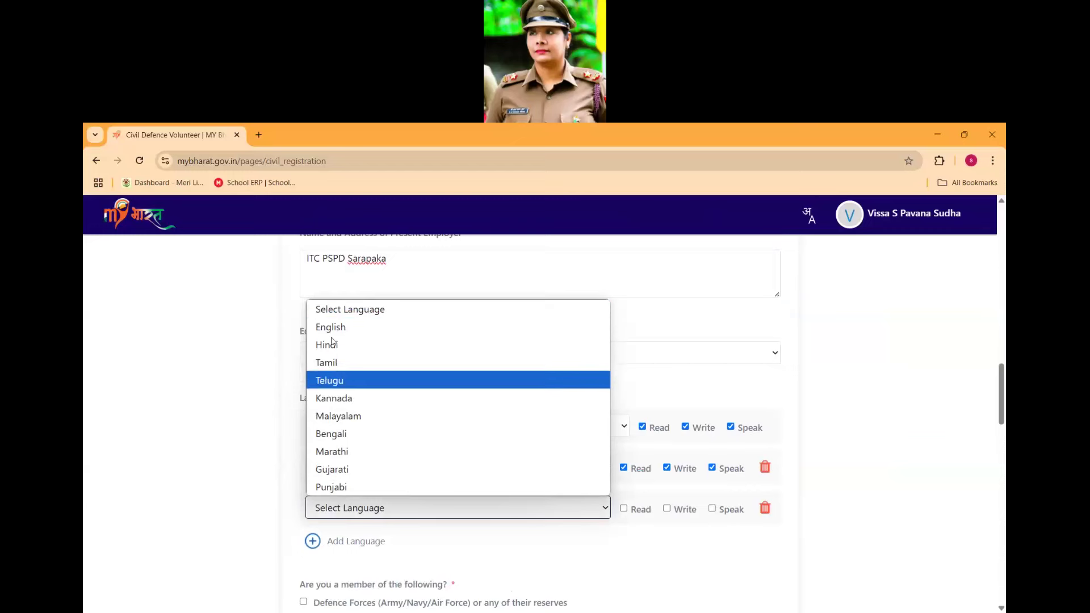
{"action": "key", "text": "Return"}
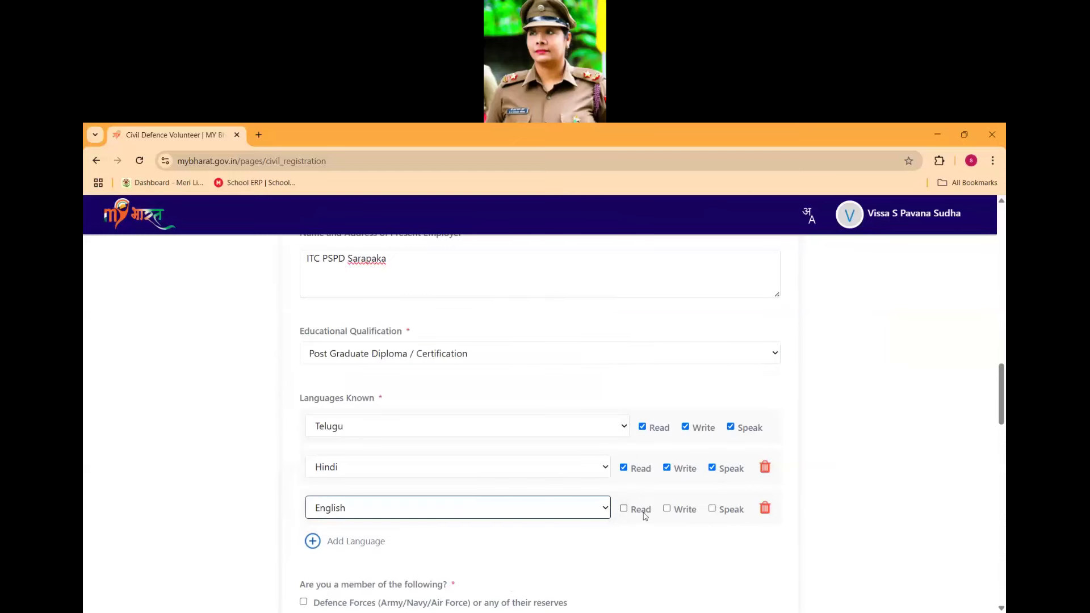
{"action": "left_click", "coordinate": [641, 511]}
{"action": "left_click", "coordinate": [681, 513]}
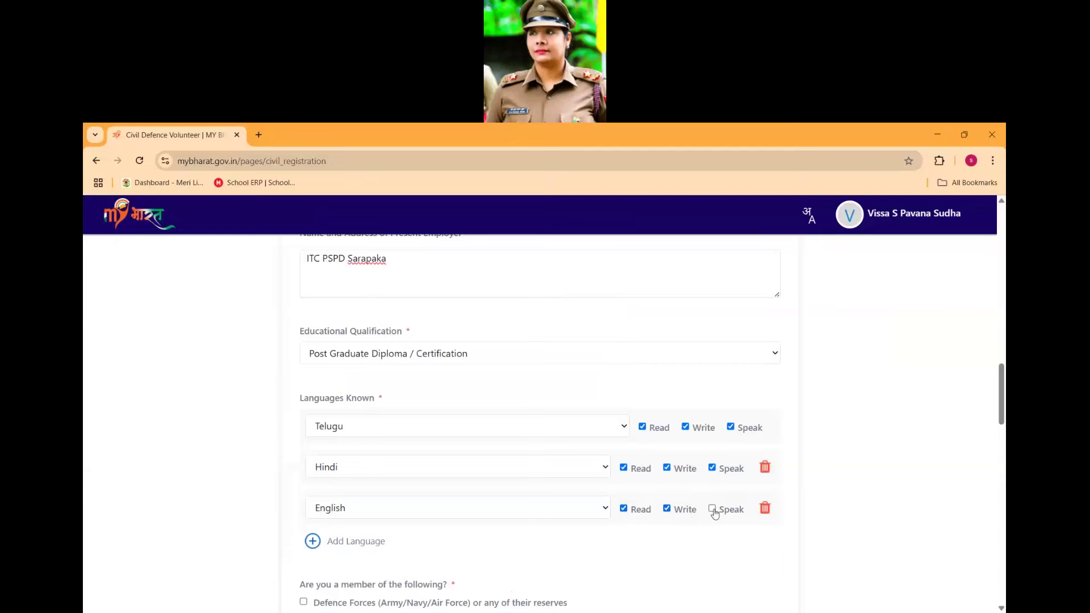
{"action": "left_click", "coordinate": [713, 511]}
{"action": "scroll", "coordinate": [364, 520], "scroll_direction": "down", "scroll_amount": 2}
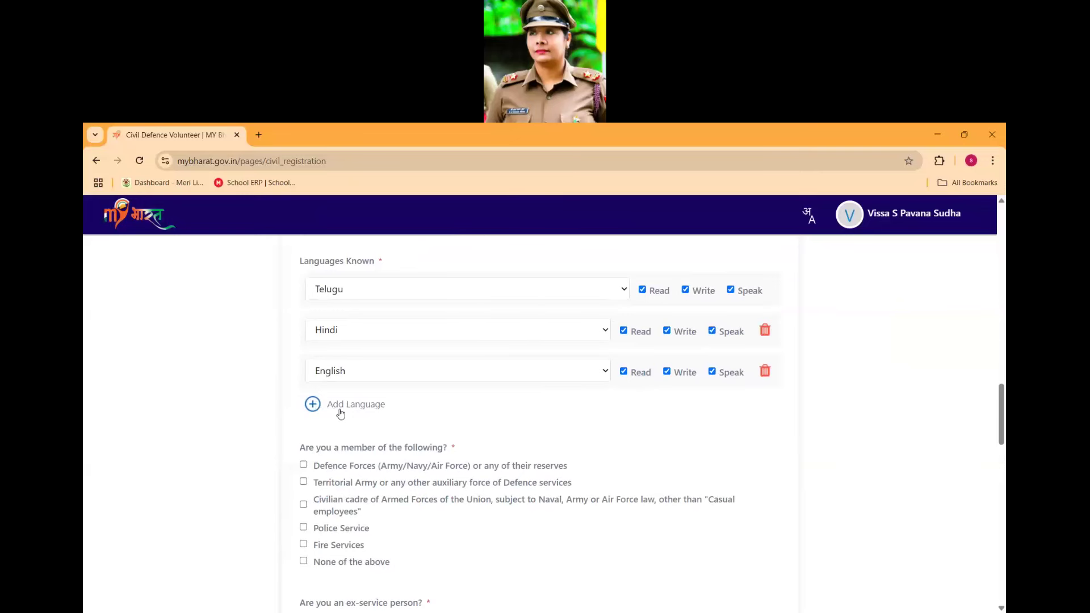
Tick 'None of the above' under 'Are you a member of the following?'.
{"action": "scroll", "coordinate": [341, 413], "scroll_direction": "down", "scroll_amount": 1}
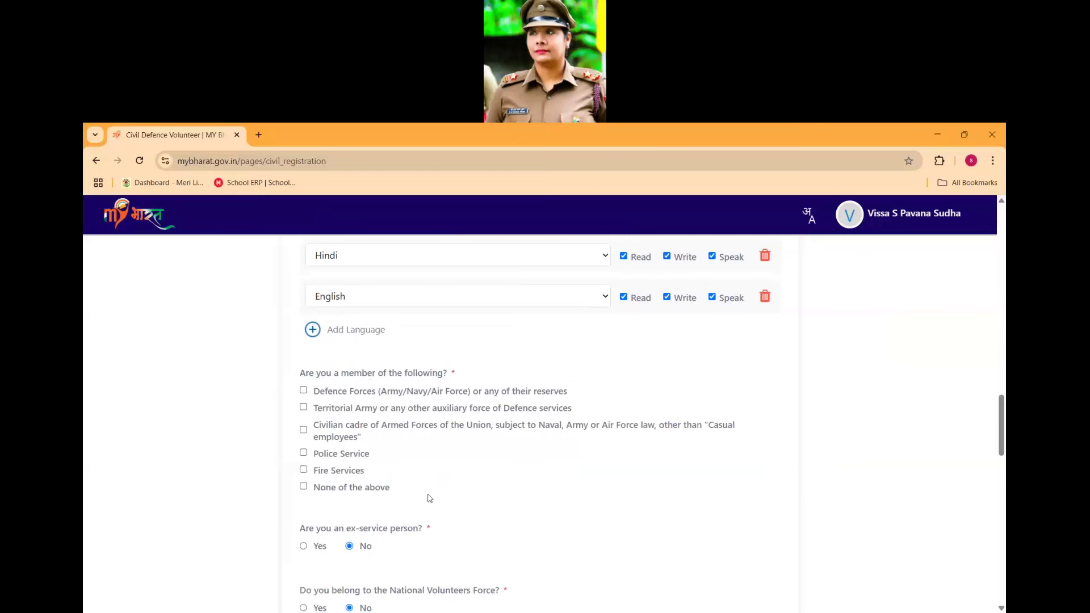
{"action": "left_click", "coordinate": [303, 488]}
{"action": "scroll", "coordinate": [508, 464], "scroll_direction": "down", "scroll_amount": 2}
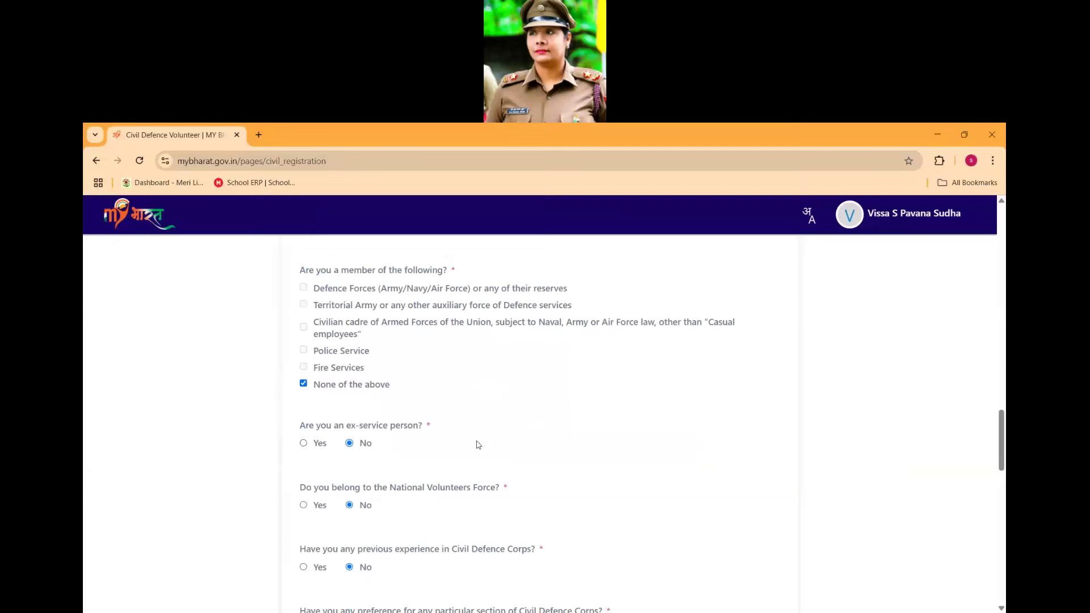
{"action": "scroll", "coordinate": [476, 444], "scroll_direction": "down", "scroll_amount": 1}
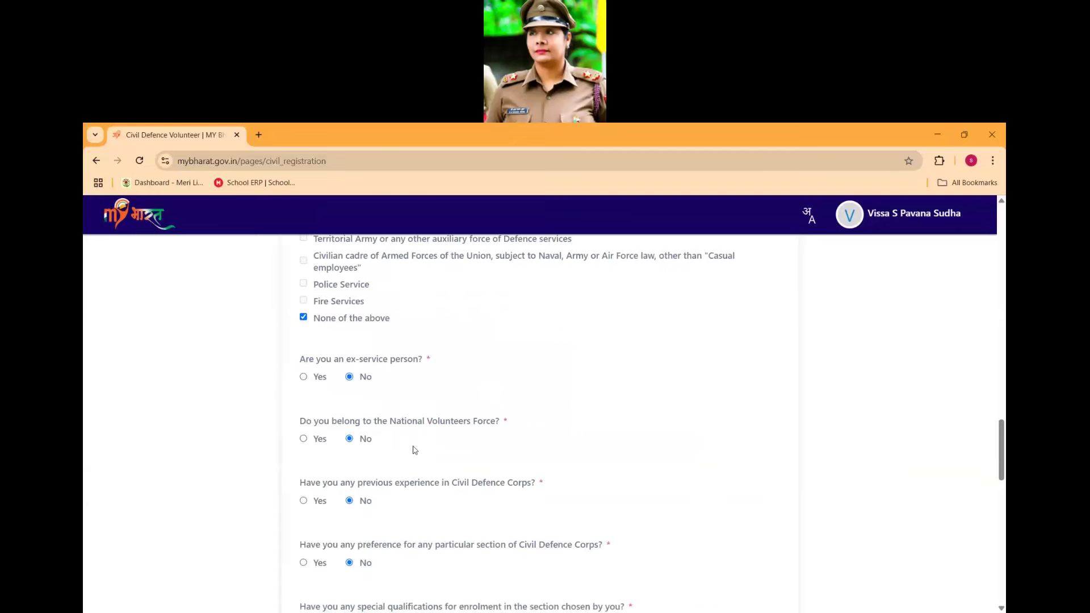
{"action": "scroll", "coordinate": [415, 450], "scroll_direction": "down", "scroll_amount": 1}
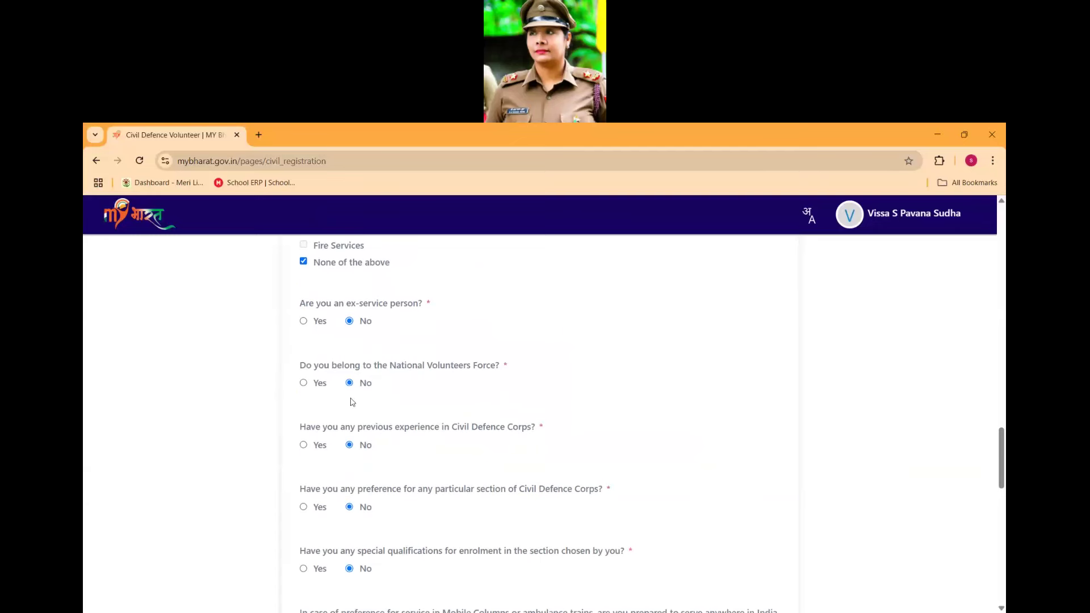
{"action": "scroll", "coordinate": [365, 394], "scroll_direction": "down", "scroll_amount": 2}
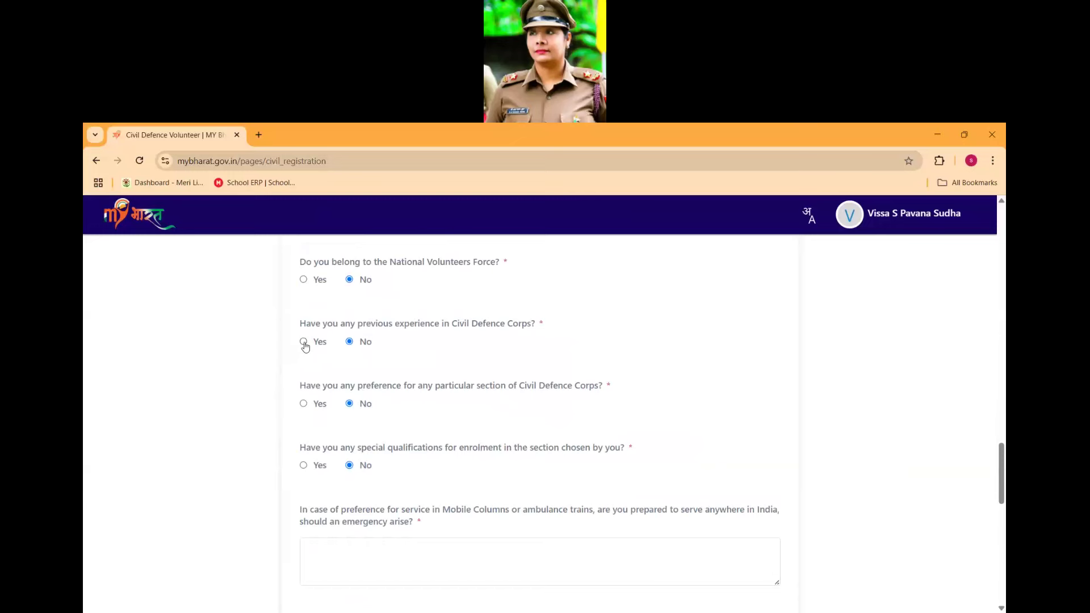
{"action": "left_click", "coordinate": [304, 342]}
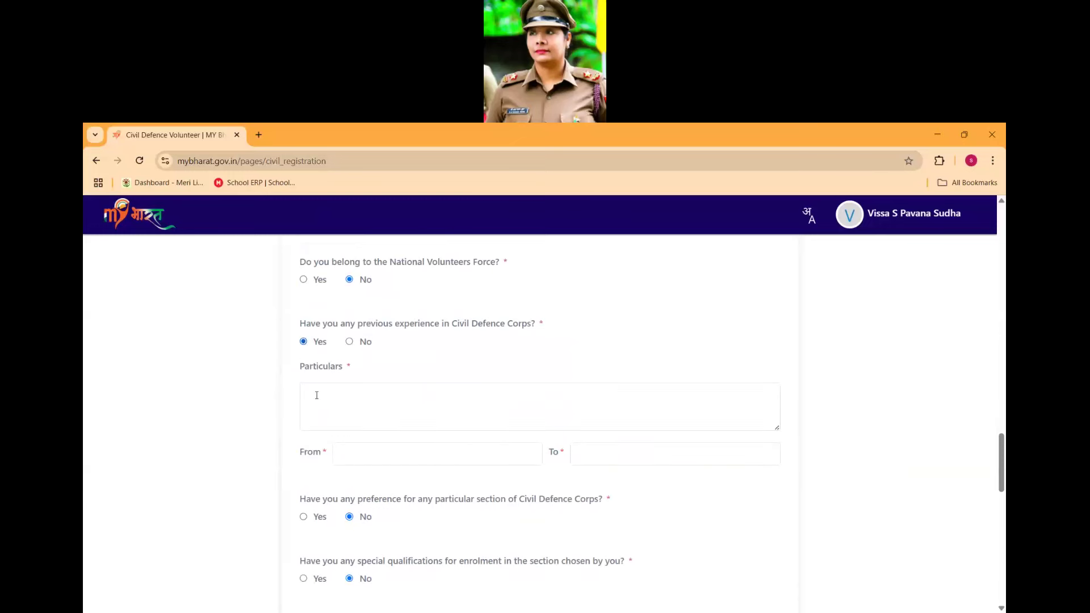
{"action": "left_click", "coordinate": [317, 396]}
{"action": "type", "text": "NCC"}
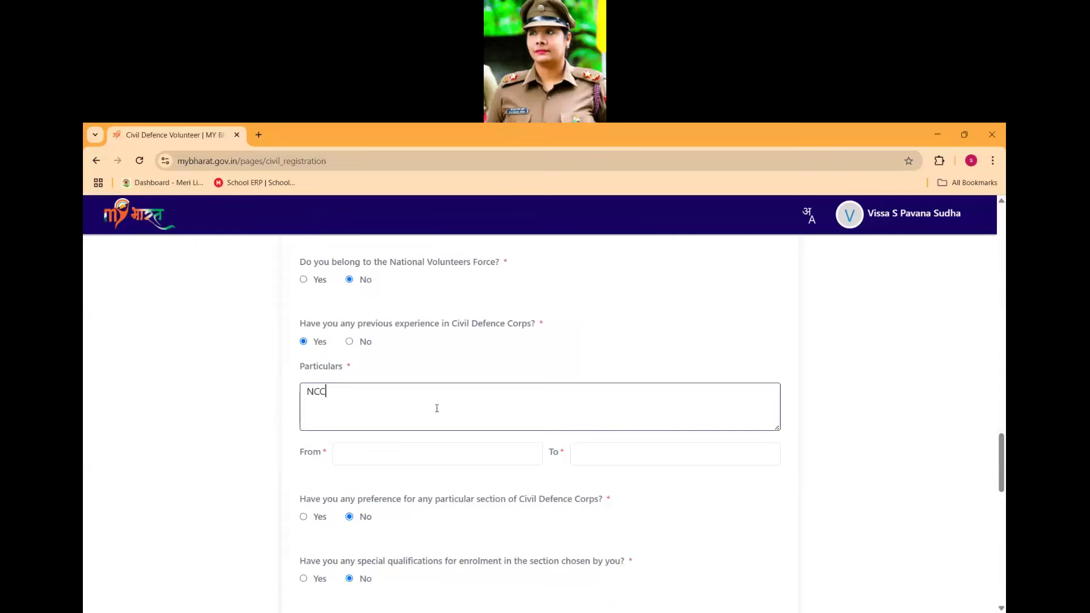
{"action": "scroll", "coordinate": [437, 408], "scroll_direction": "down", "scroll_amount": 2}
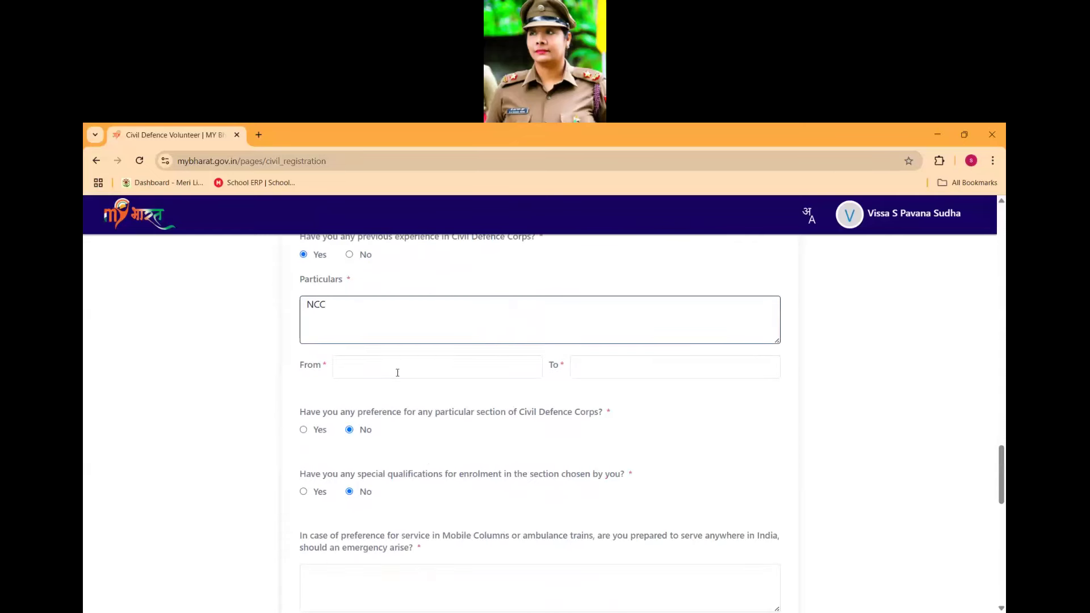
{"action": "left_click", "coordinate": [397, 372]}
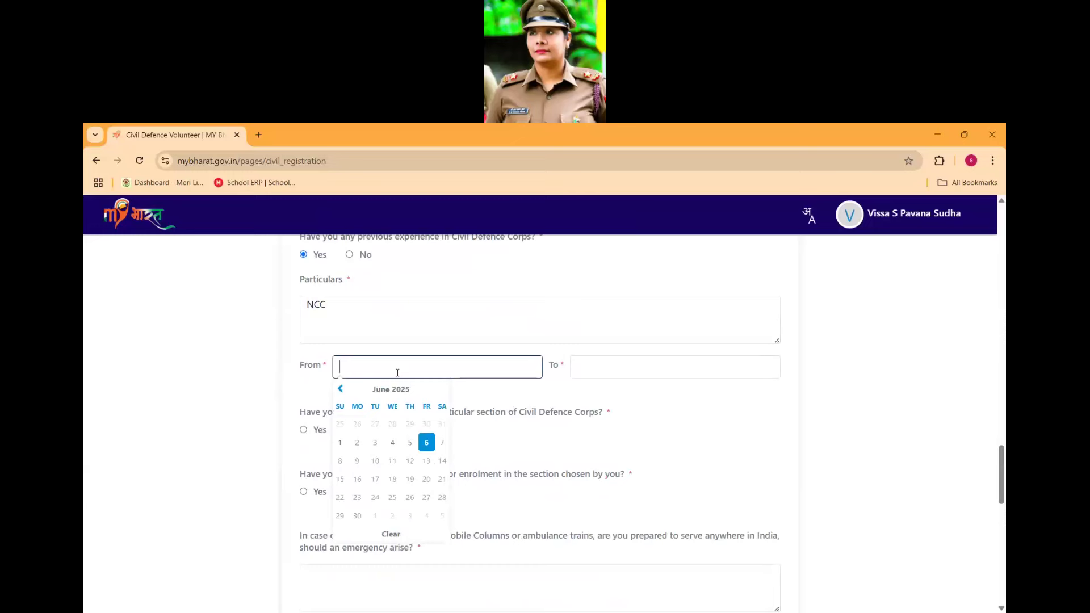
{"action": "left_click", "coordinate": [341, 389]}
{"action": "left_click", "coordinate": [341, 389]}
{"action": "left_click", "coordinate": [341, 389]}
{"action": "left_click", "coordinate": [341, 389]}
{"action": "left_click", "coordinate": [341, 389]}
{"action": "left_click", "coordinate": [340, 389]}
{"action": "left_click", "coordinate": [340, 389]}
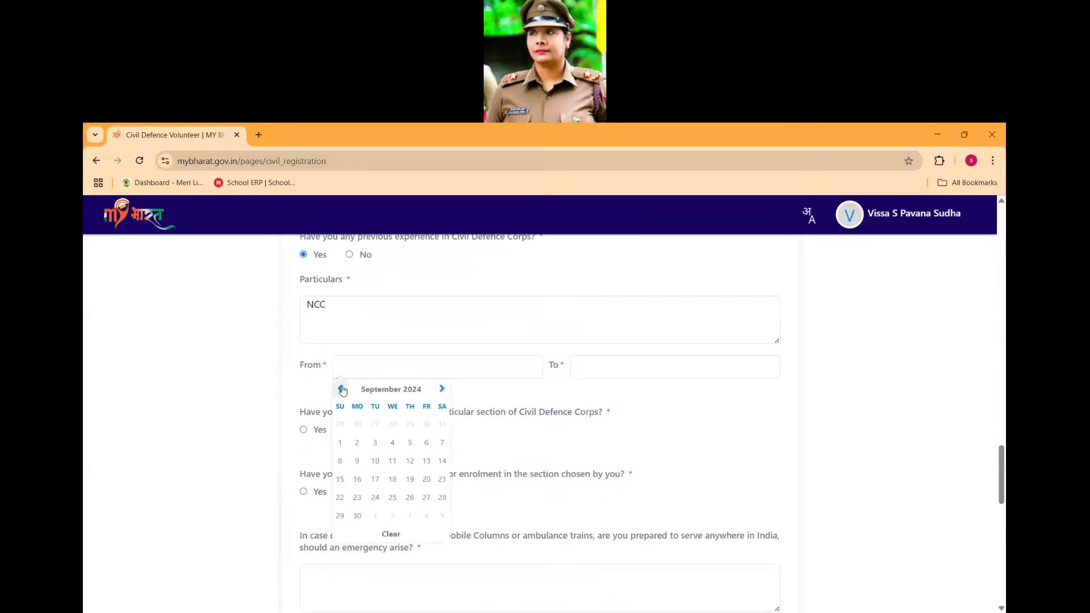
{"action": "left_click", "coordinate": [340, 388]}
{"action": "left_click", "coordinate": [341, 389]}
{"action": "left_click", "coordinate": [341, 388]}
{"action": "left_click", "coordinate": [341, 389]}
{"action": "left_click", "coordinate": [340, 388]}
{"action": "left_click", "coordinate": [341, 389]}
{"action": "left_click", "coordinate": [341, 389]}
{"action": "left_click", "coordinate": [340, 389]}
{"action": "left_click", "coordinate": [341, 389]}
{"action": "left_click", "coordinate": [341, 389]}
{"action": "left_click", "coordinate": [340, 389]}
{"action": "left_click", "coordinate": [341, 389]}
{"action": "scroll", "coordinate": [348, 334], "scroll_direction": "up", "scroll_amount": 1}
{"action": "left_click", "coordinate": [349, 272]}
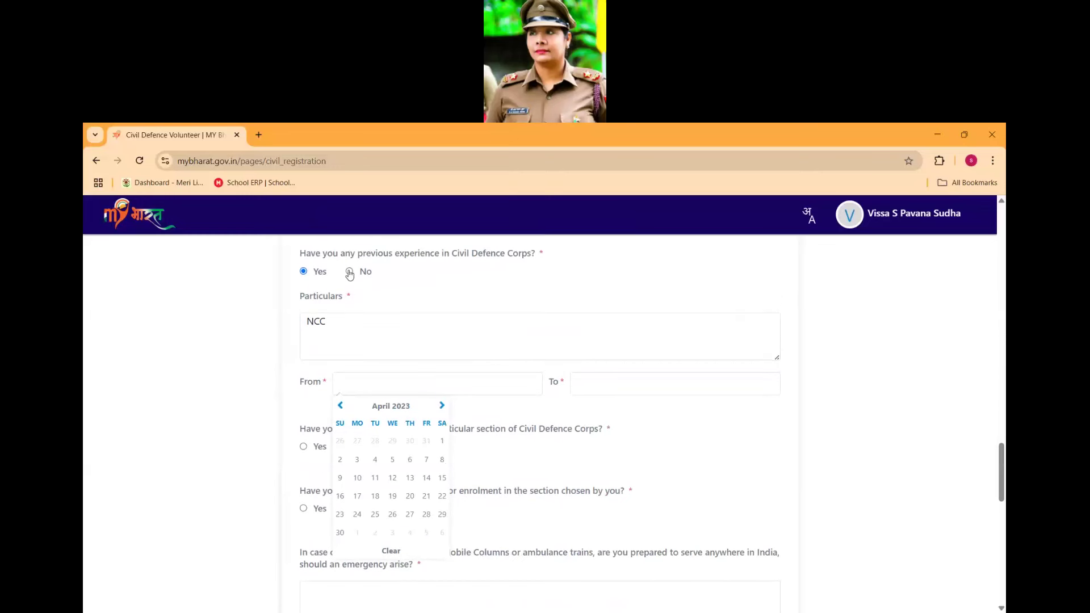
{"action": "scroll", "coordinate": [443, 358], "scroll_direction": "down", "scroll_amount": 1}
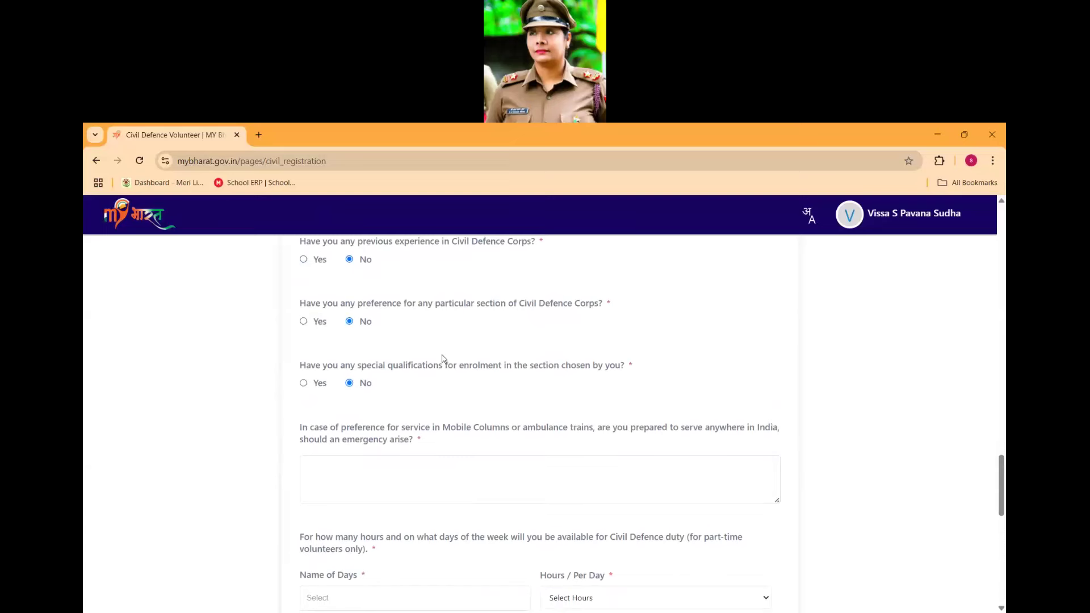
{"action": "scroll", "coordinate": [443, 359], "scroll_direction": "down", "scroll_amount": 1}
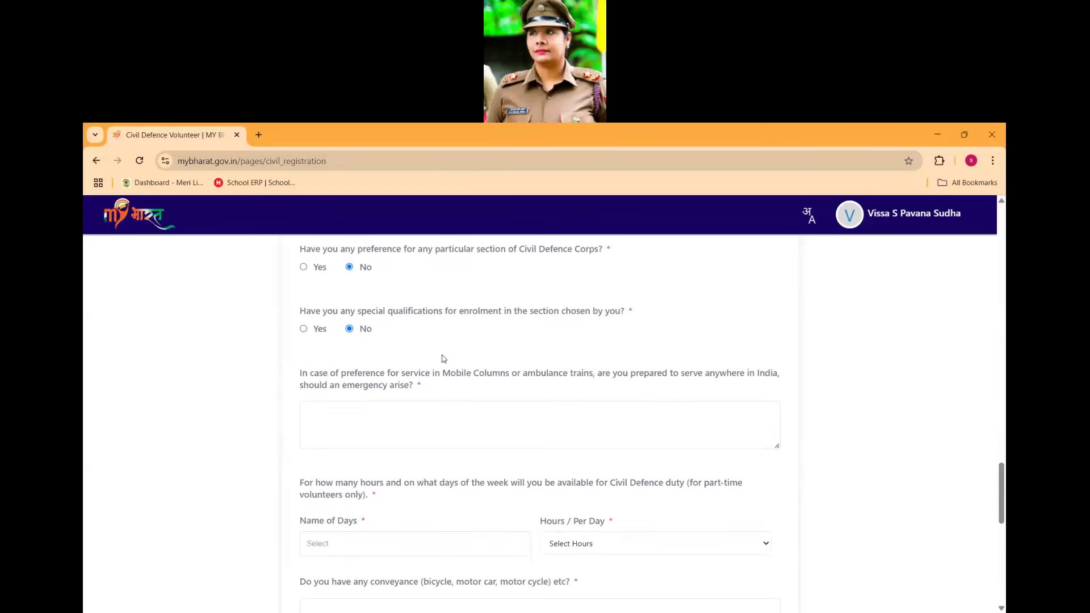
{"action": "scroll", "coordinate": [440, 358], "scroll_direction": "down", "scroll_amount": 1}
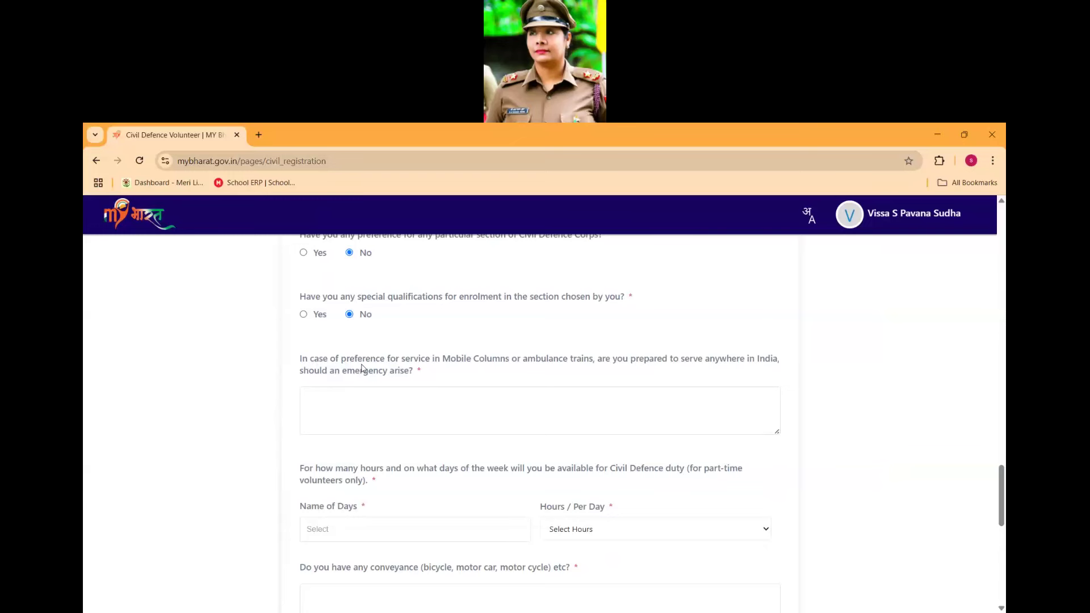
Select Yes for special qualifications and enter 'Working with NCC. Working as a Associate NCC officer from past 13 years'.
{"action": "left_click", "coordinate": [305, 315]}
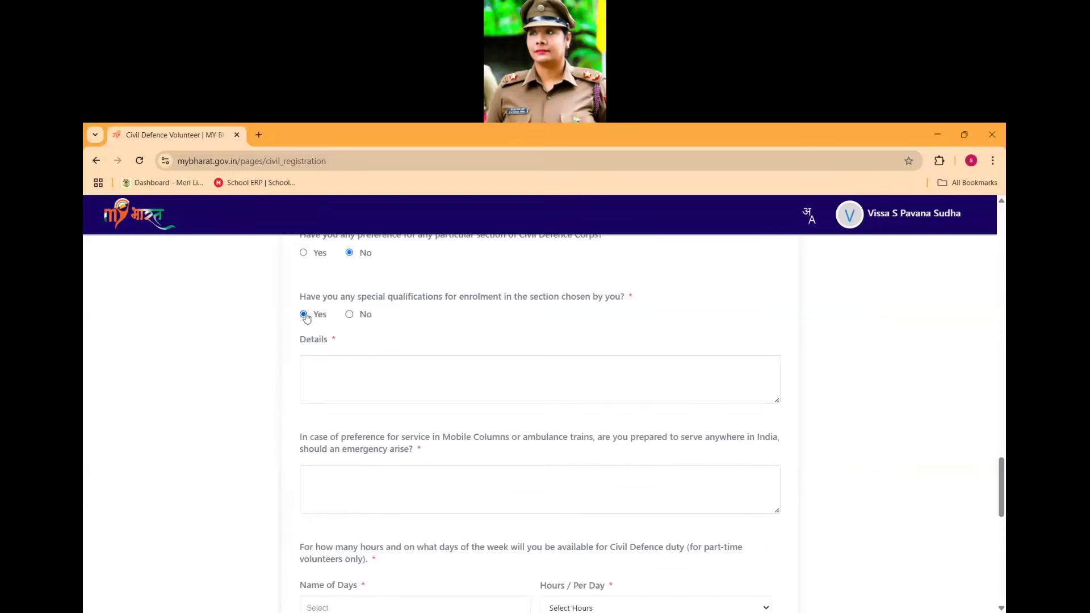
{"action": "left_click", "coordinate": [319, 384]}
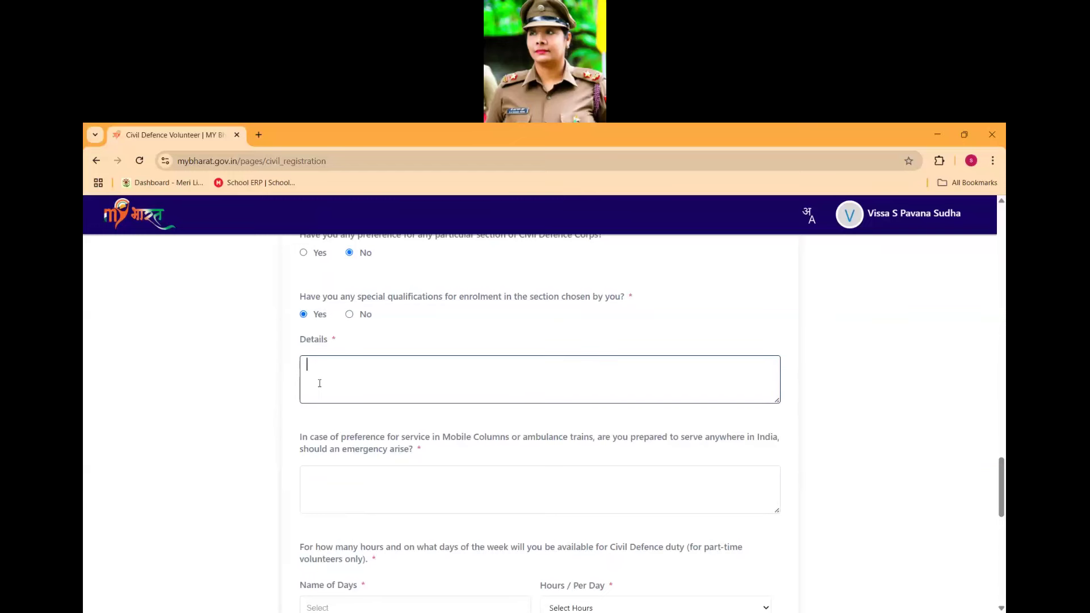
{"action": "type", "text": "Work ing with NCC. Working as"}
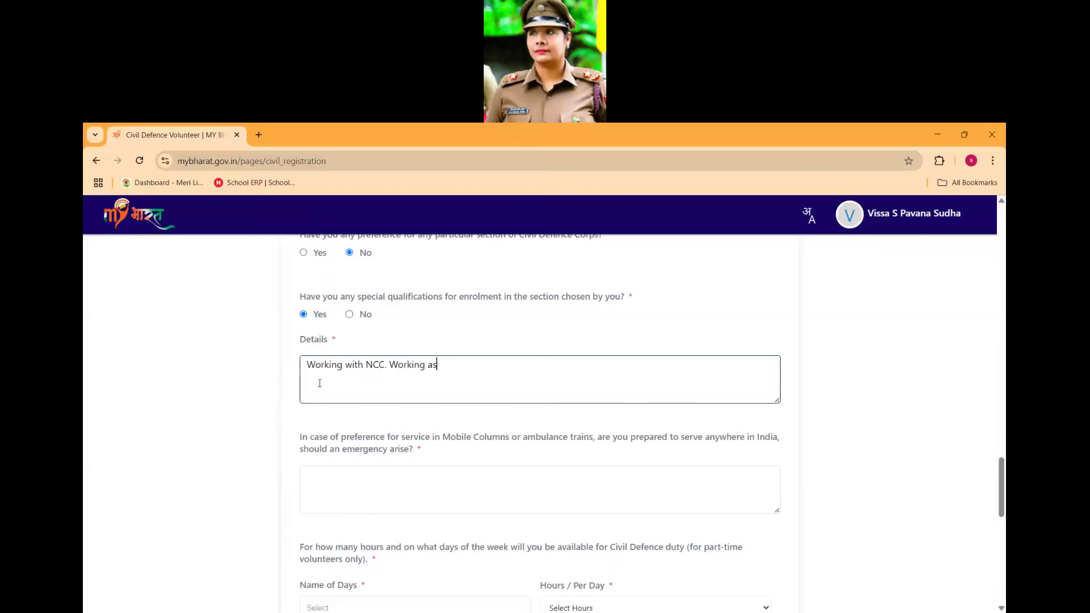
{"action": "type", "text": " a Associate NCC officer from pas"}
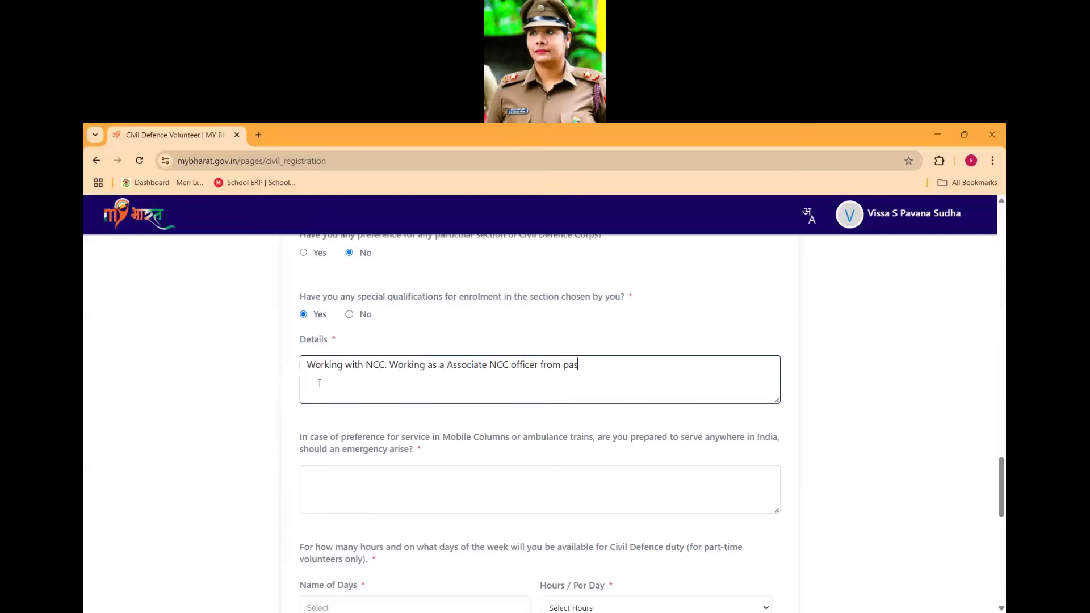
{"action": "type", "text": "t 13 years"}
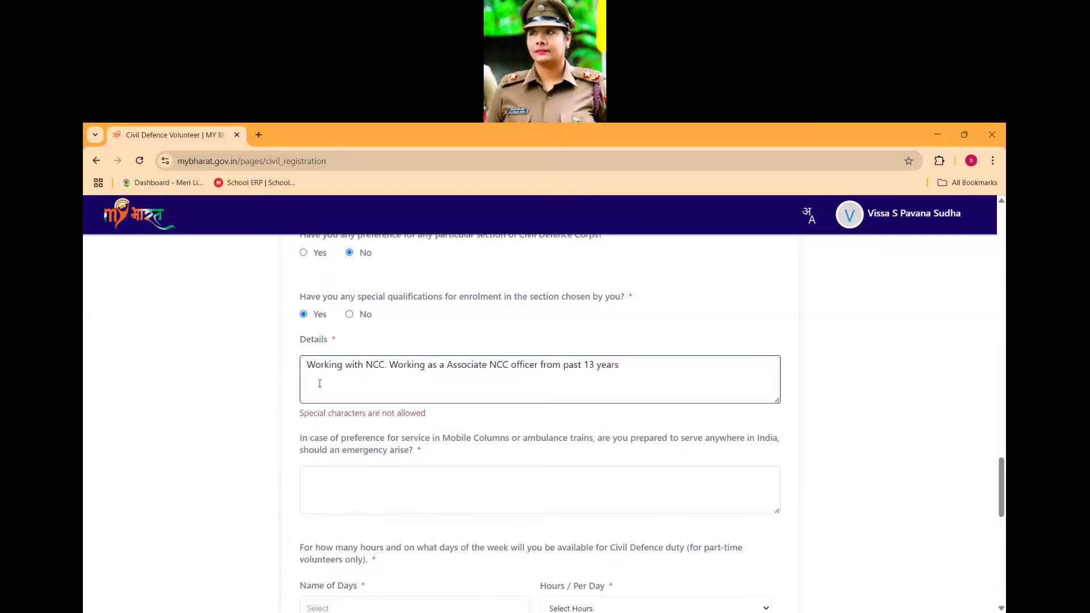
{"action": "key", "text": "BackSpace"}
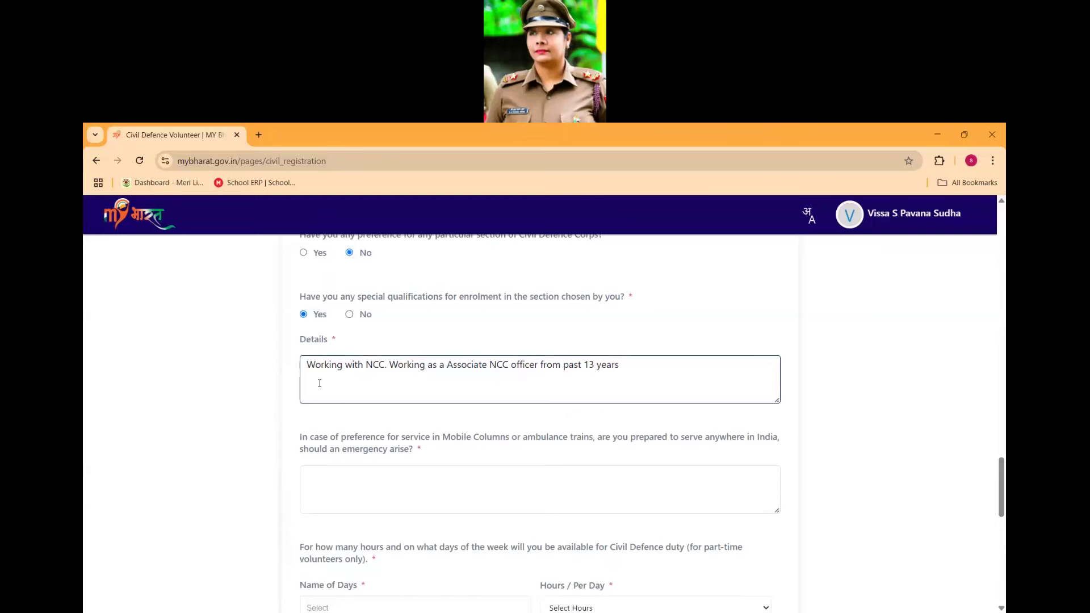
{"action": "type", "text": "9"}
{"action": "key", "text": "BackSpace"}
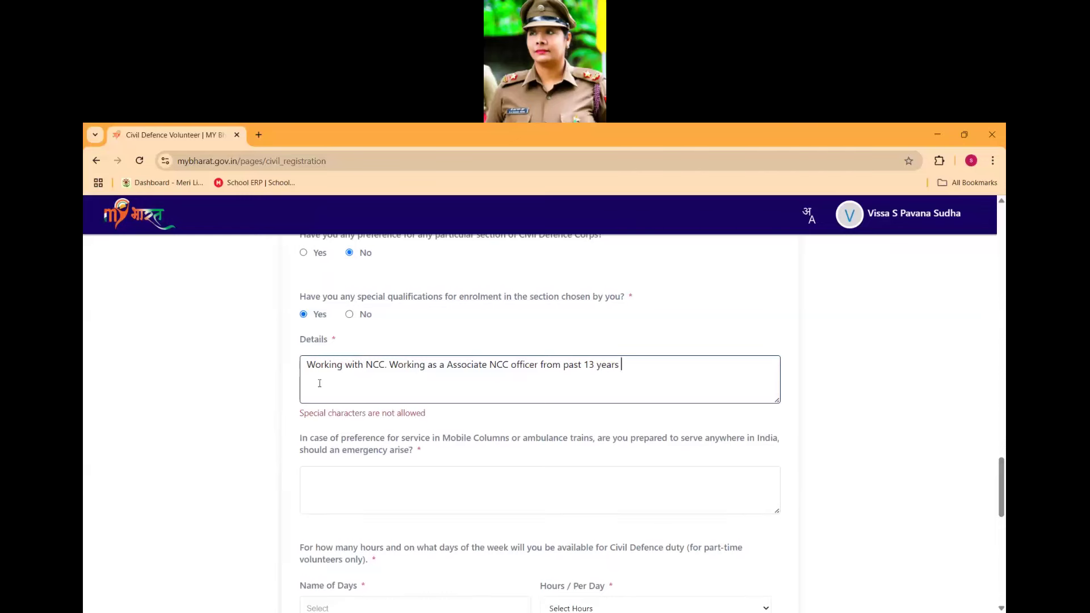
Enter NO in the emergency-service anywhere in India answer box.
{"action": "scroll", "coordinate": [370, 390], "scroll_direction": "down", "scroll_amount": 1}
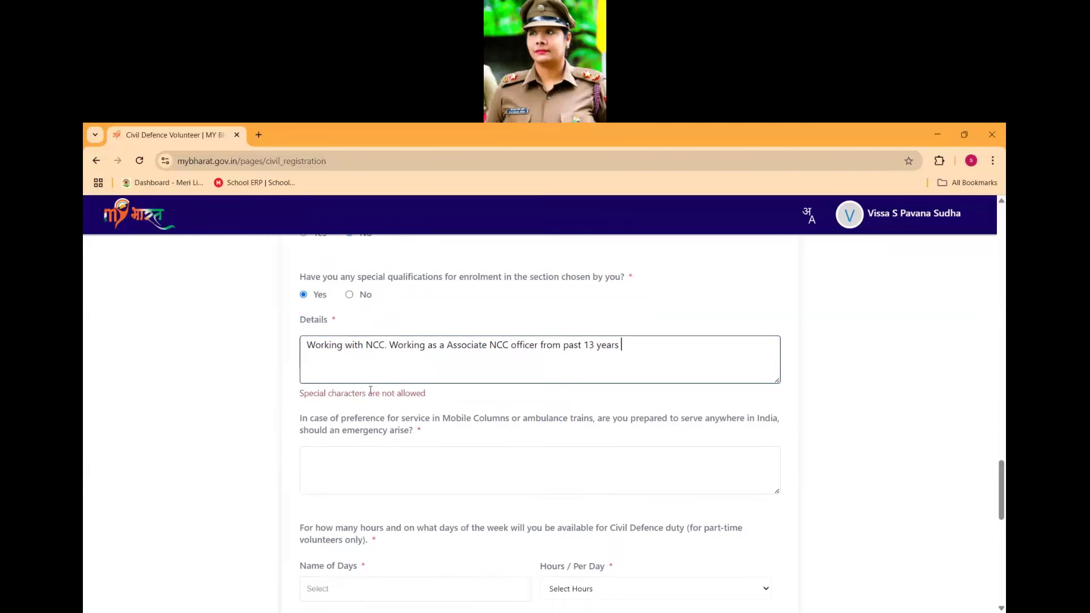
{"action": "scroll", "coordinate": [370, 390], "scroll_direction": "down", "scroll_amount": 2}
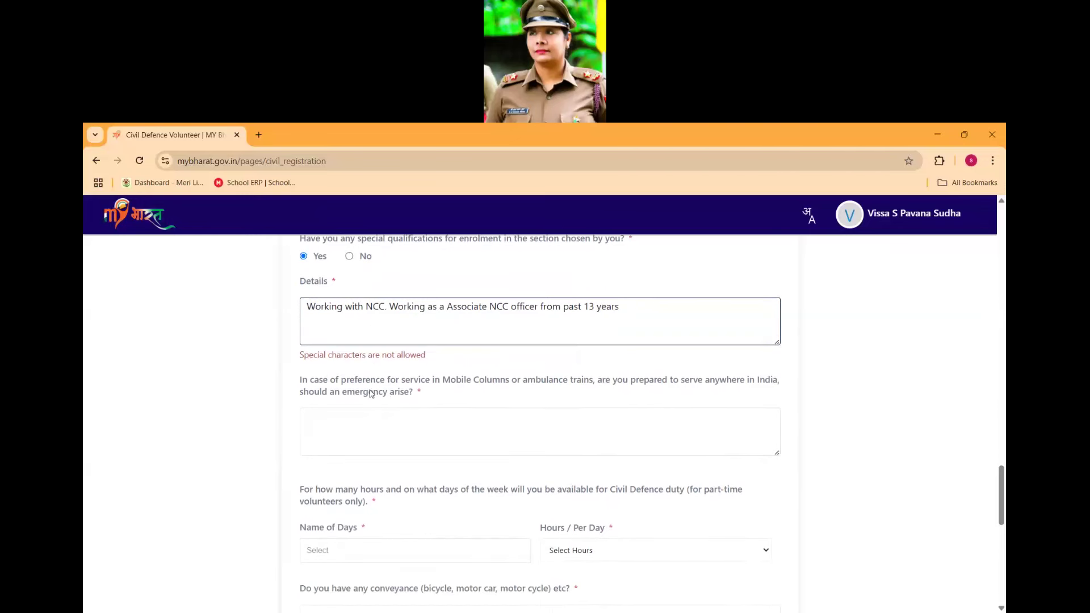
{"action": "left_click", "coordinate": [363, 428]}
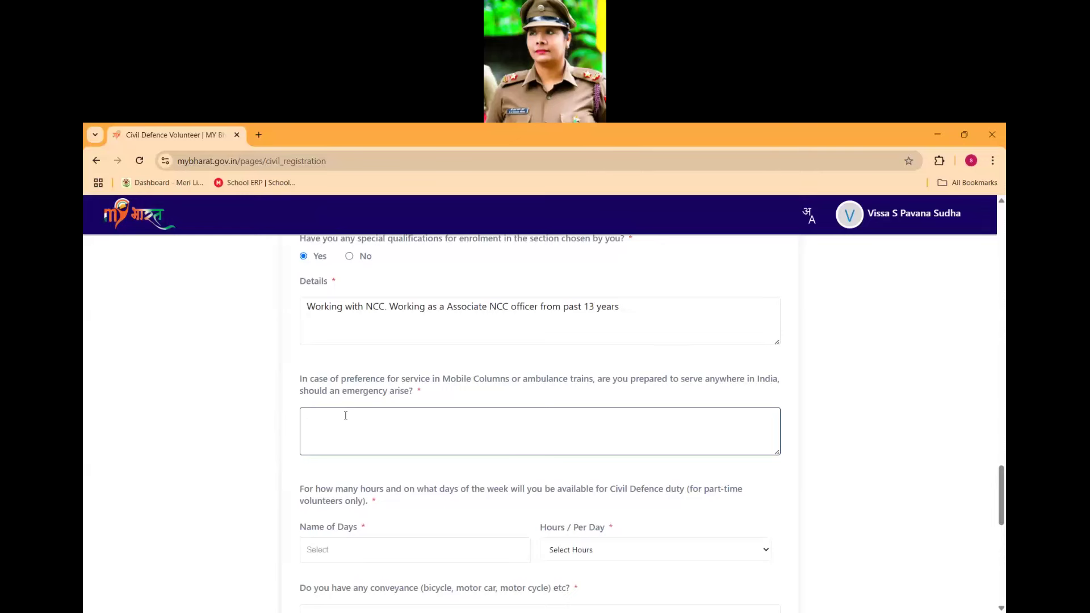
{"action": "type", "text": "NO"}
{"action": "scroll", "coordinate": [345, 415], "scroll_direction": "down", "scroll_amount": 2}
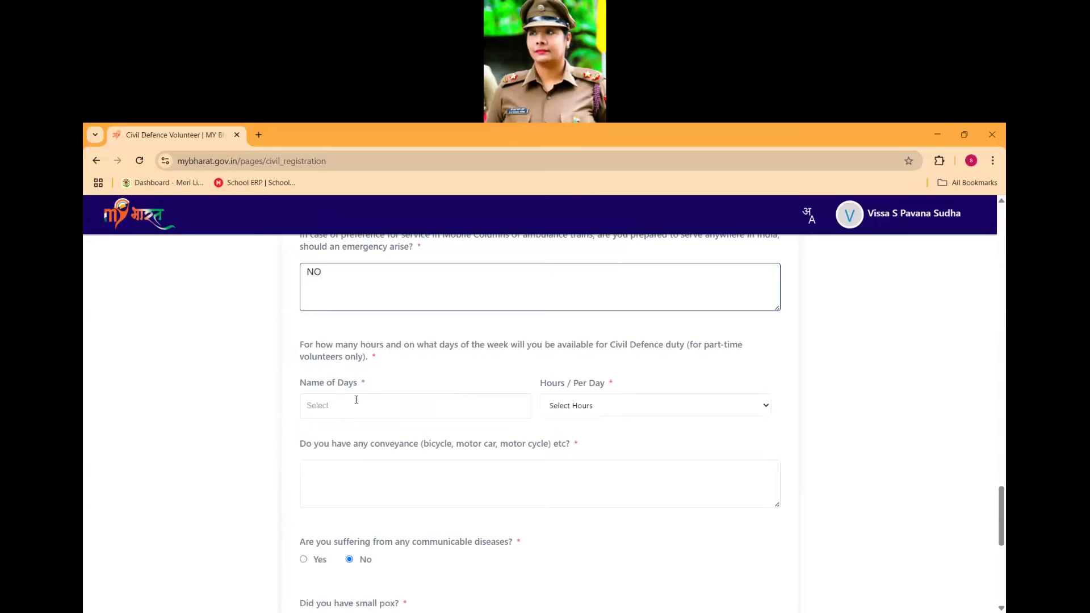
Set Name of Days to Sunday only and Hours / Per Day to 5.
{"action": "left_click", "coordinate": [356, 402]}
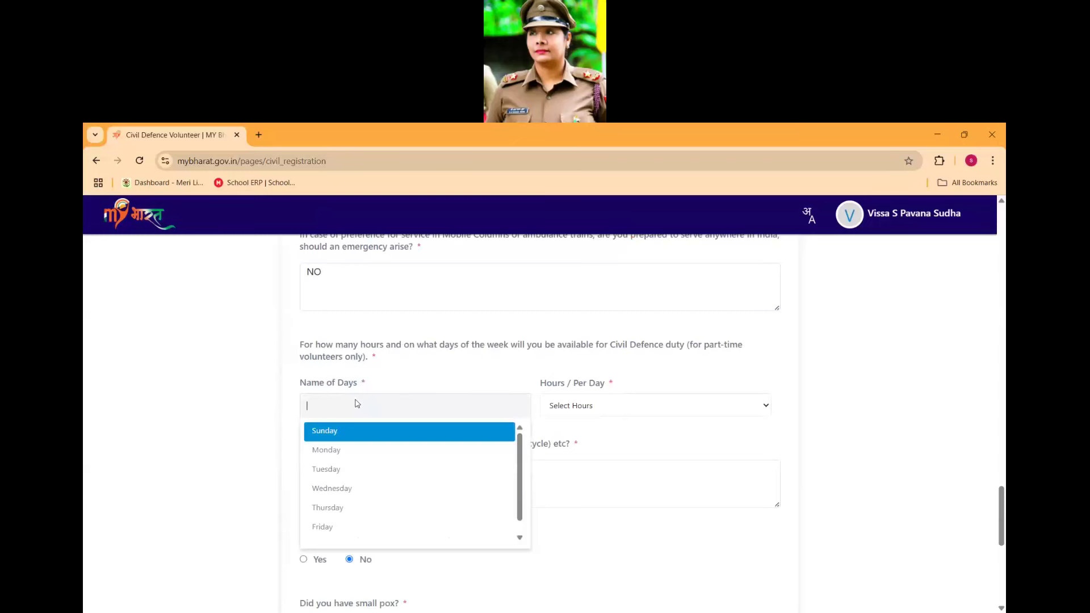
{"action": "left_click", "coordinate": [344, 436]}
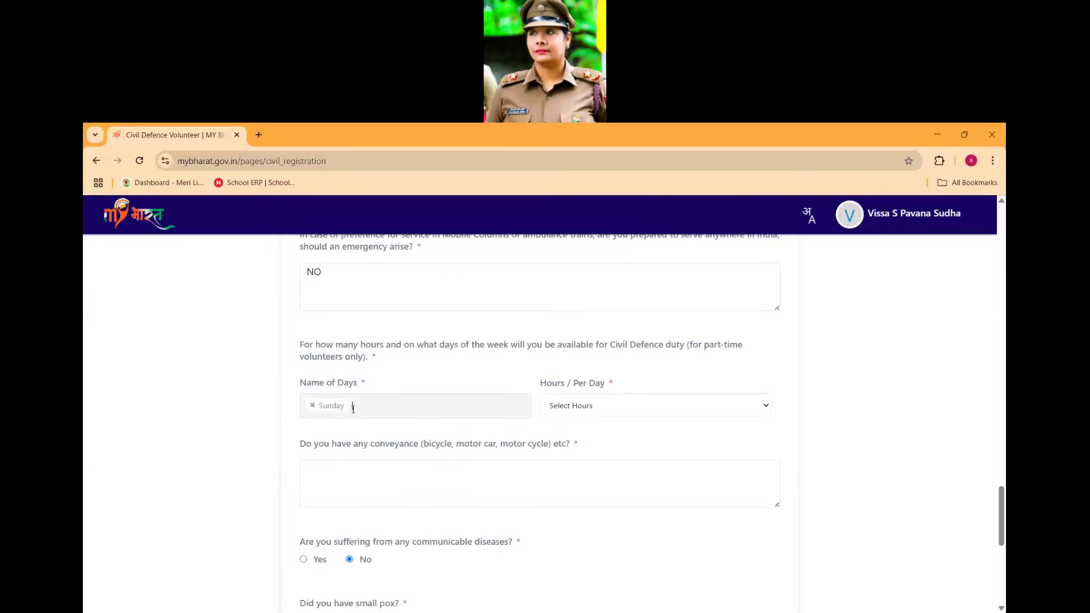
{"action": "left_click", "coordinate": [353, 411]}
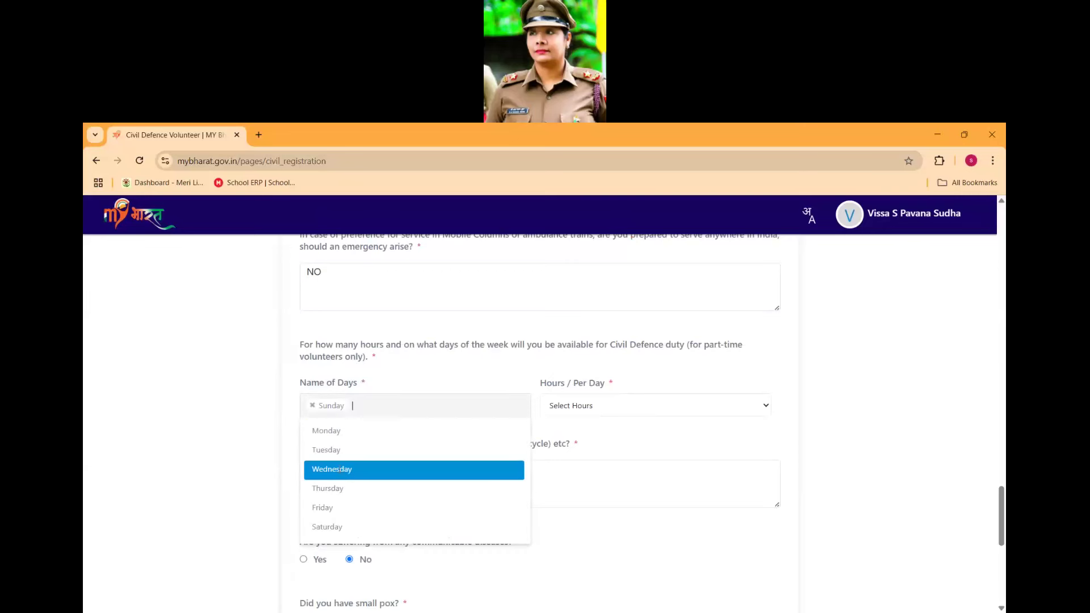
{"action": "key", "text": "Return"}
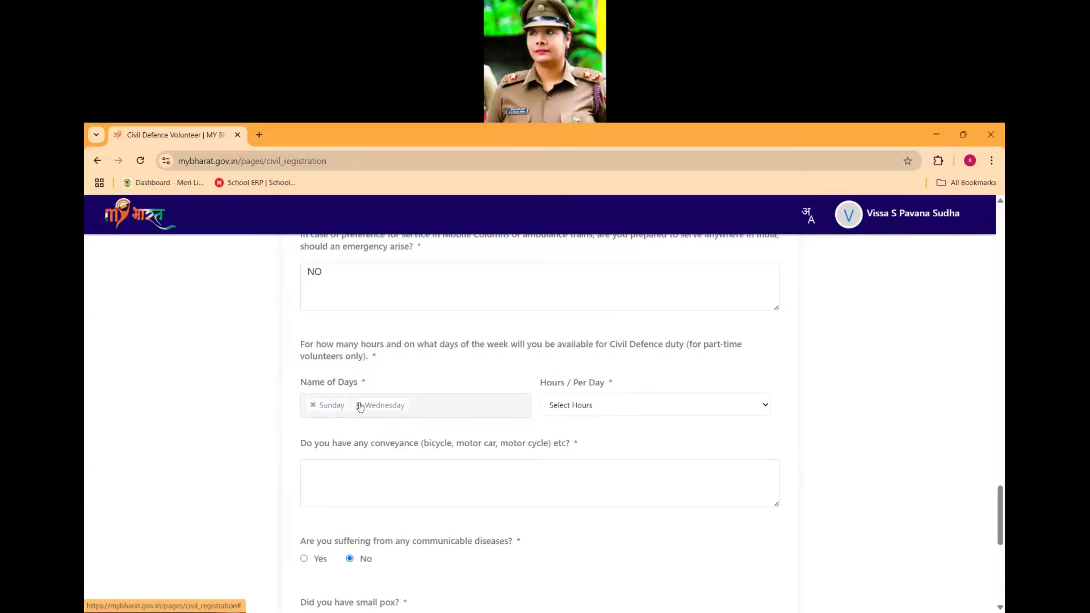
{"action": "left_click", "coordinate": [358, 405]}
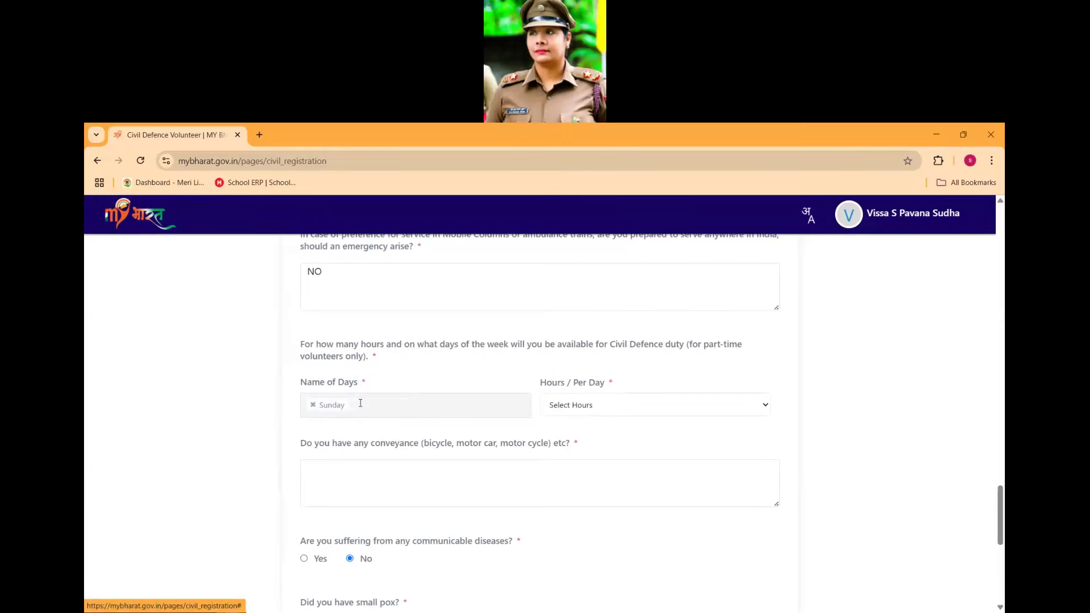
{"action": "left_click", "coordinate": [622, 406]}
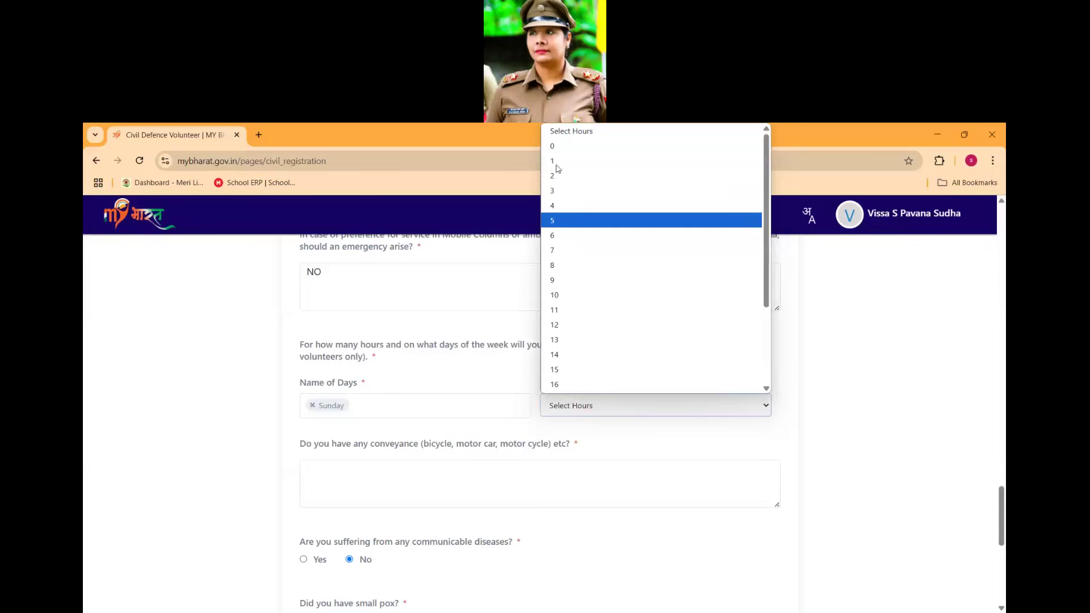
{"action": "left_click", "coordinate": [554, 220]}
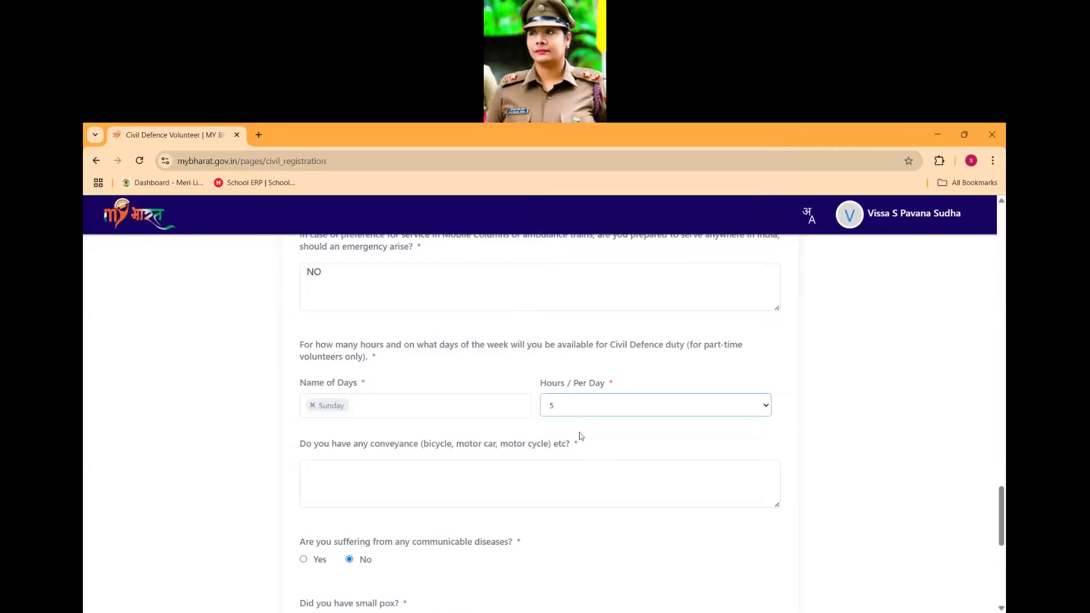
{"action": "scroll", "coordinate": [582, 436], "scroll_direction": "down", "scroll_amount": 2}
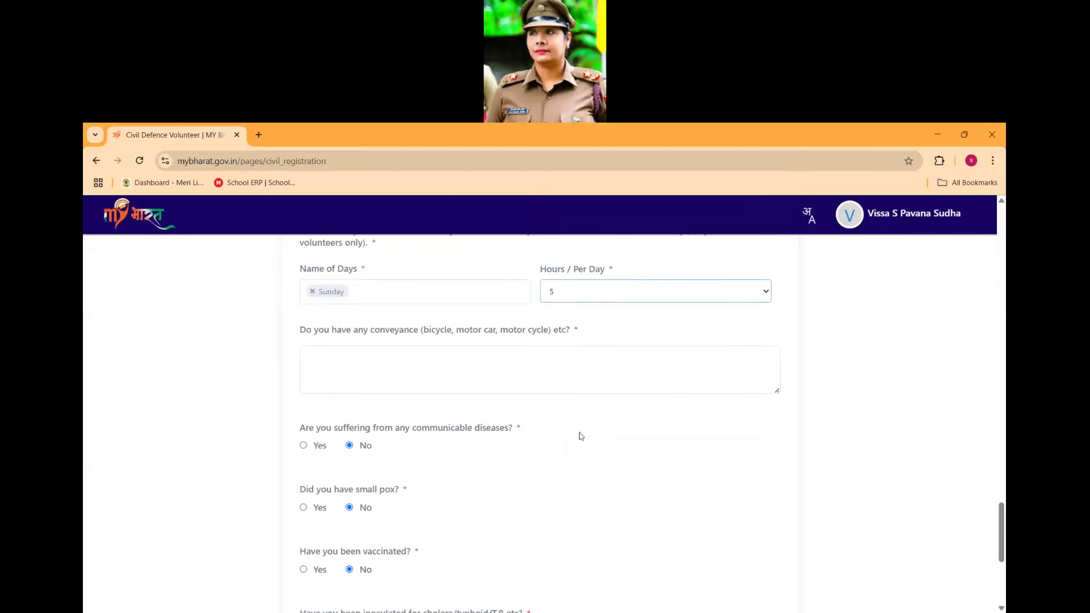
Enter YES for conveyance, select Yes for vaccinated, and tick the First Aid checkbox.
{"action": "left_click", "coordinate": [368, 345]}
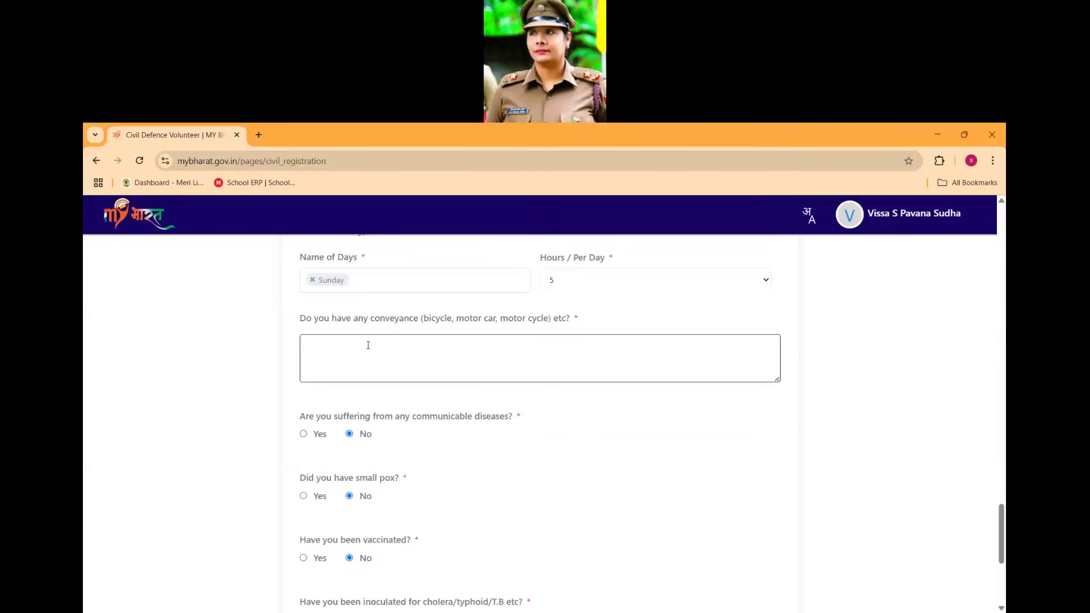
{"action": "type", "text": "YES"}
{"action": "scroll", "coordinate": [368, 345], "scroll_direction": "down", "scroll_amount": 1}
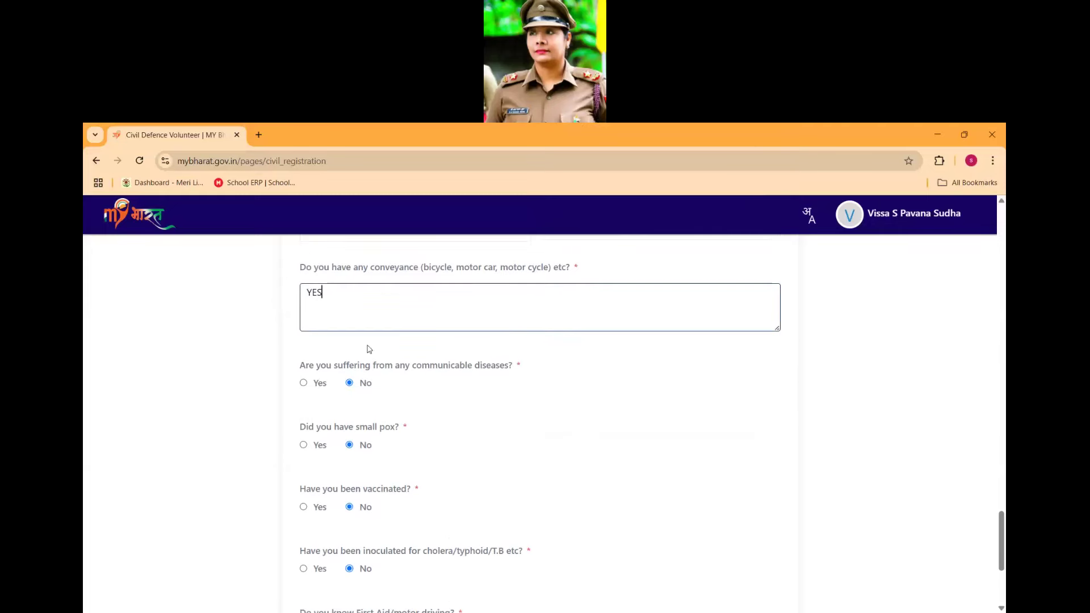
{"action": "scroll", "coordinate": [370, 349], "scroll_direction": "down", "scroll_amount": 2}
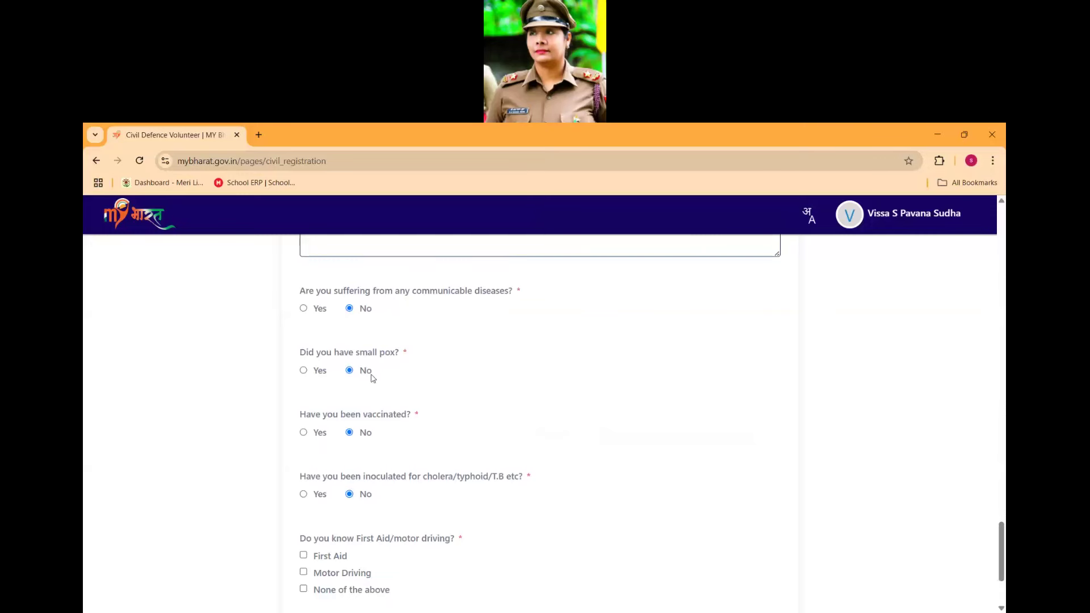
{"action": "scroll", "coordinate": [370, 377], "scroll_direction": "down", "scroll_amount": 2}
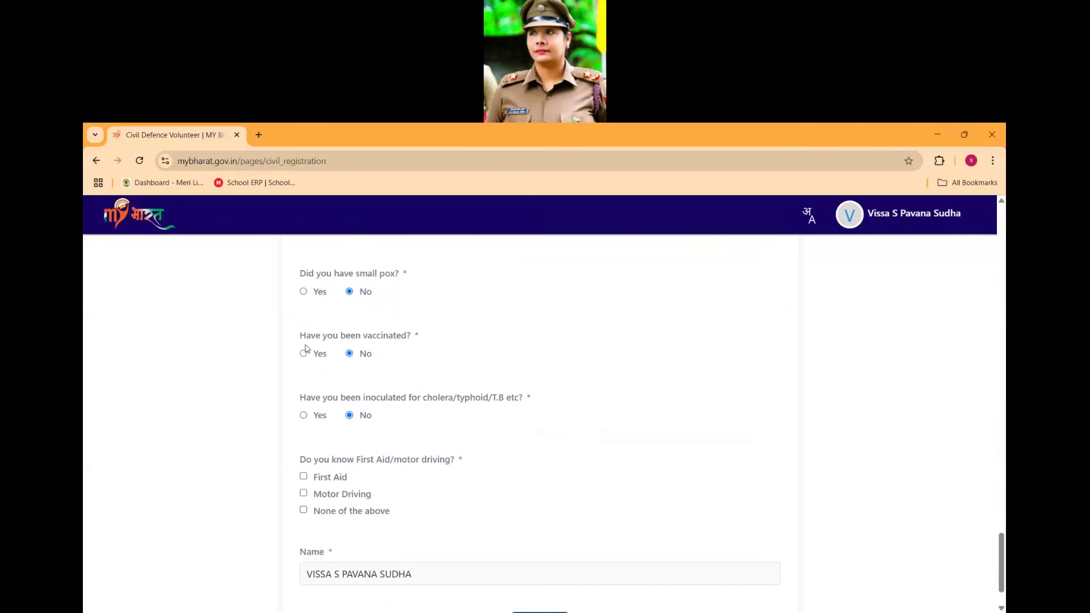
{"action": "left_click", "coordinate": [304, 354]}
{"action": "scroll", "coordinate": [304, 356], "scroll_direction": "down", "scroll_amount": 1}
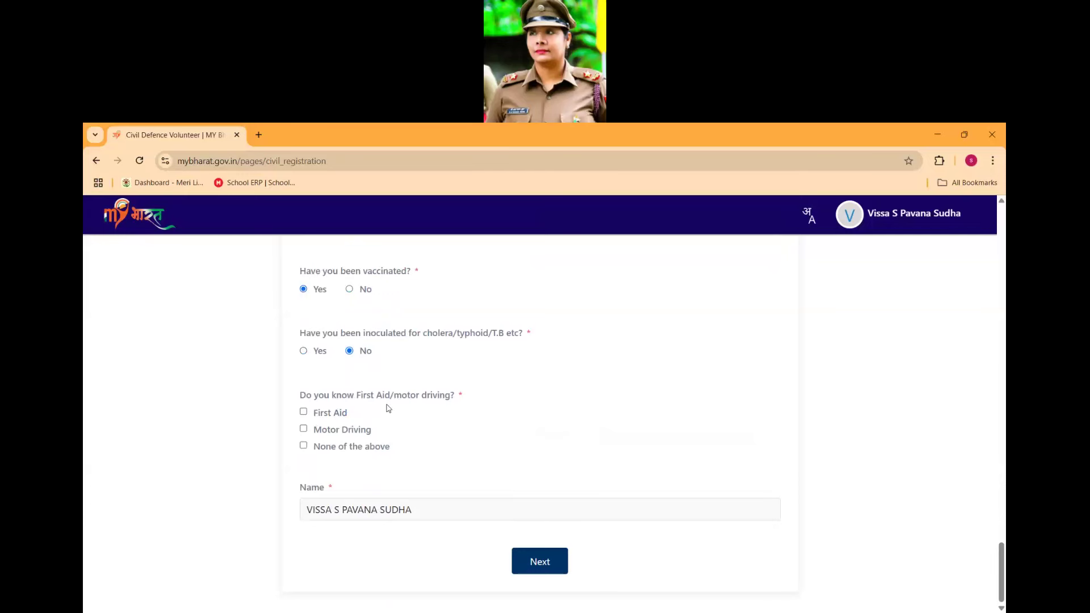
{"action": "left_click", "coordinate": [304, 415]}
Advance to the Declaration step, review it, and choose Save Application.
{"action": "left_click", "coordinate": [557, 567]}
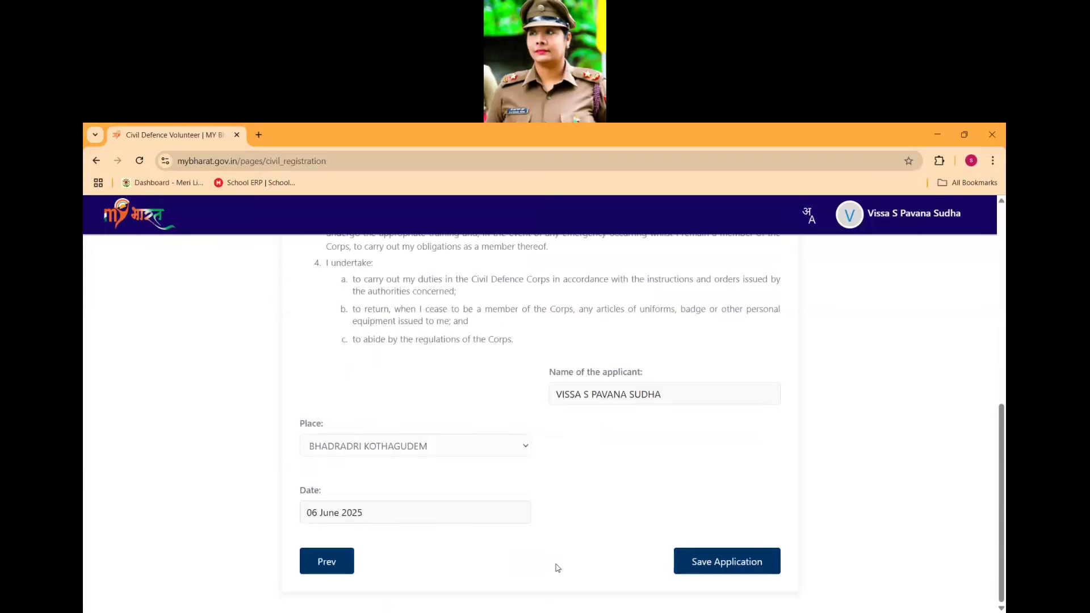
{"action": "scroll", "coordinate": [457, 434], "scroll_direction": "up", "scroll_amount": 3}
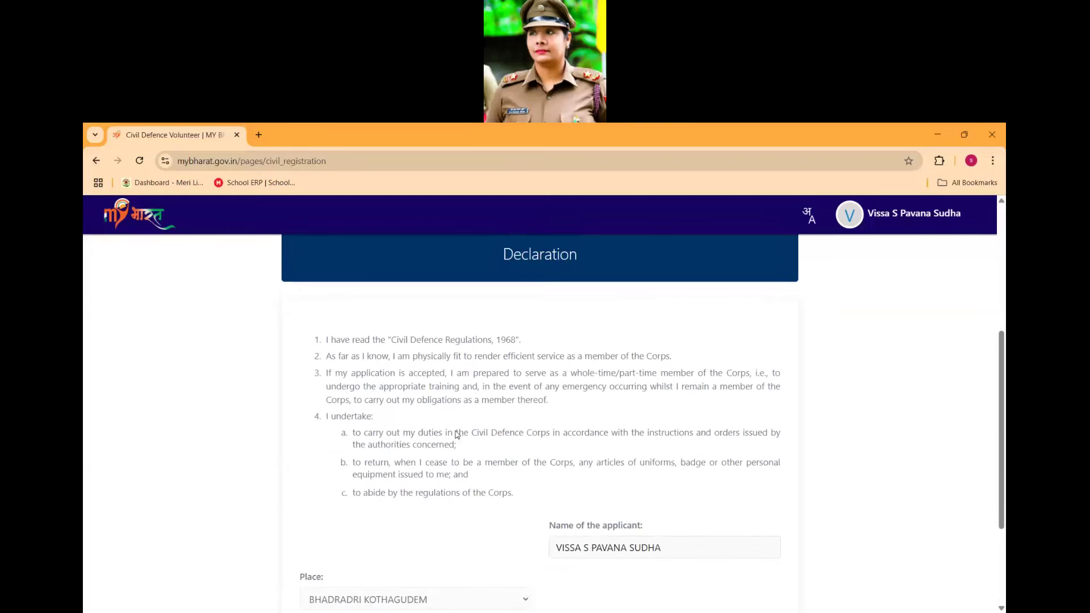
{"action": "scroll", "coordinate": [456, 434], "scroll_direction": "down", "scroll_amount": 1}
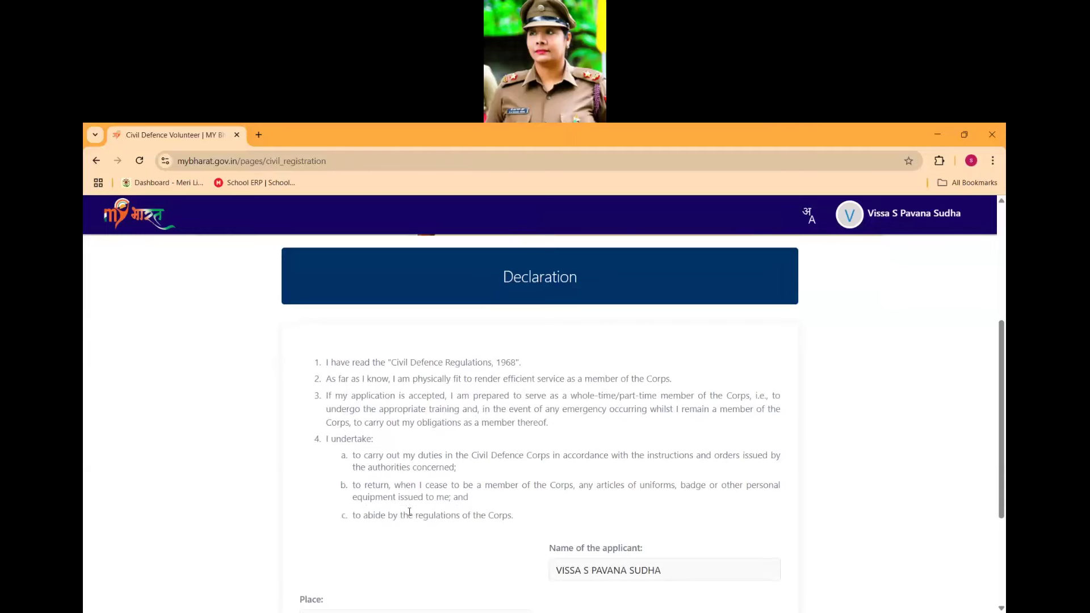
{"action": "scroll", "coordinate": [409, 511], "scroll_direction": "down", "scroll_amount": 3}
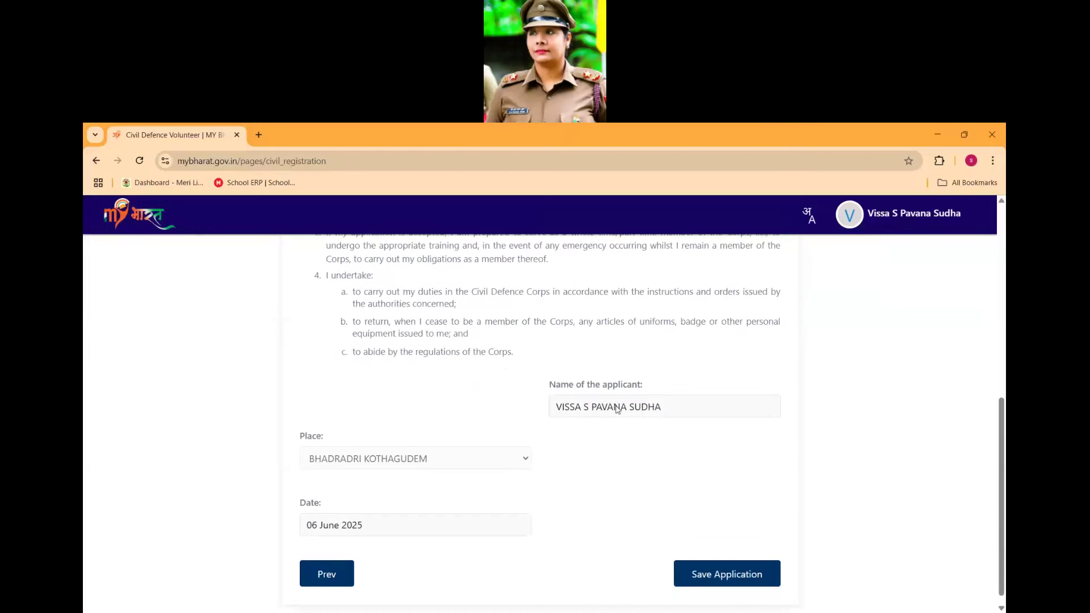
{"action": "scroll", "coordinate": [409, 468], "scroll_direction": "down", "scroll_amount": 1}
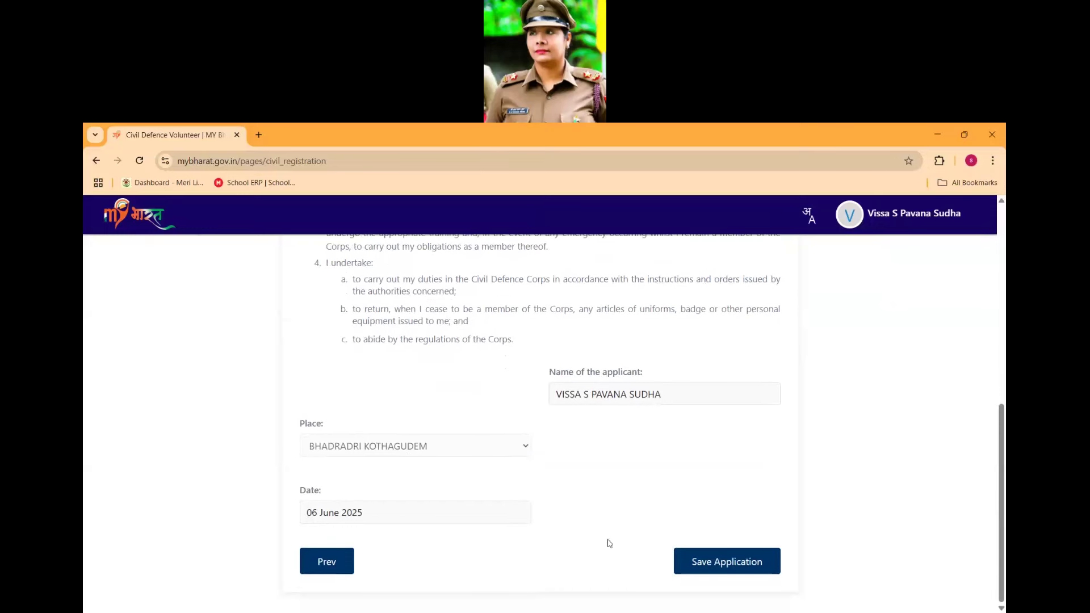
{"action": "left_click", "coordinate": [714, 561]}
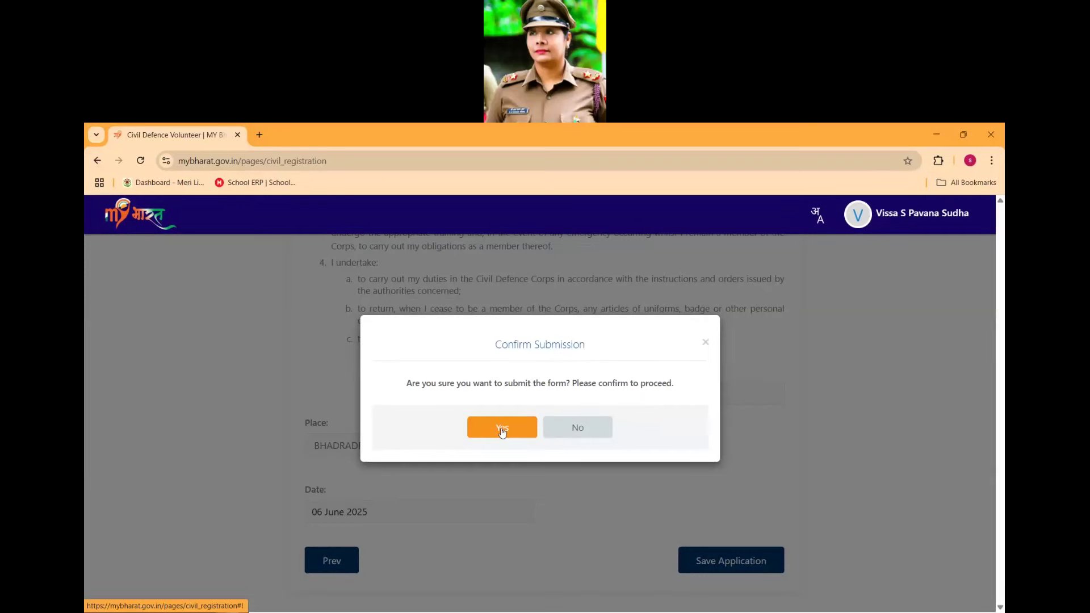
Confirm the submission with Yes and acknowledge the Application Submitted message.
{"action": "left_click", "coordinate": [501, 427]}
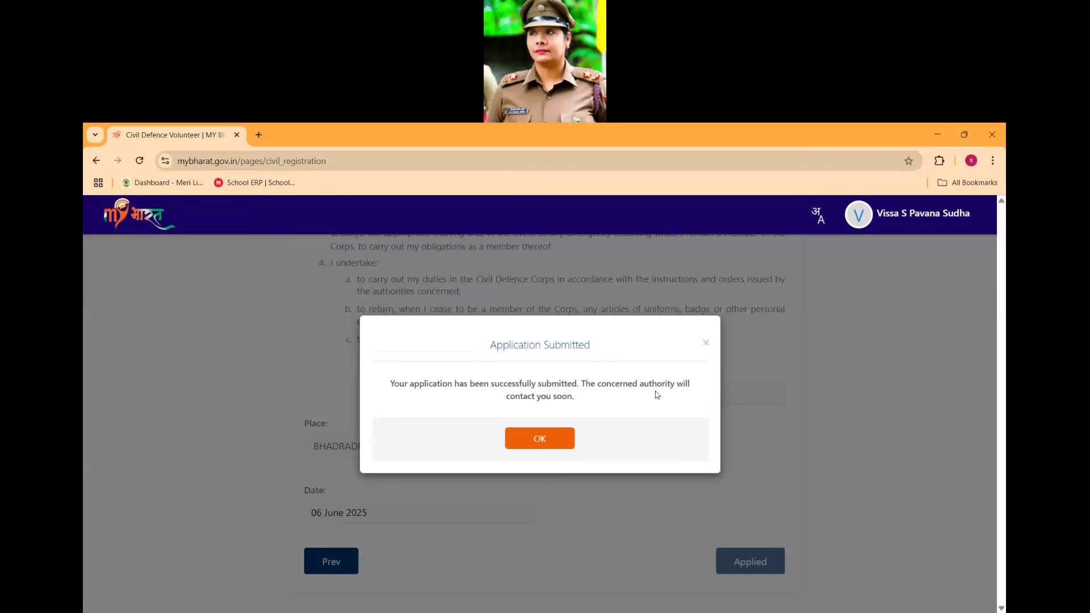
{"action": "left_click", "coordinate": [531, 438]}
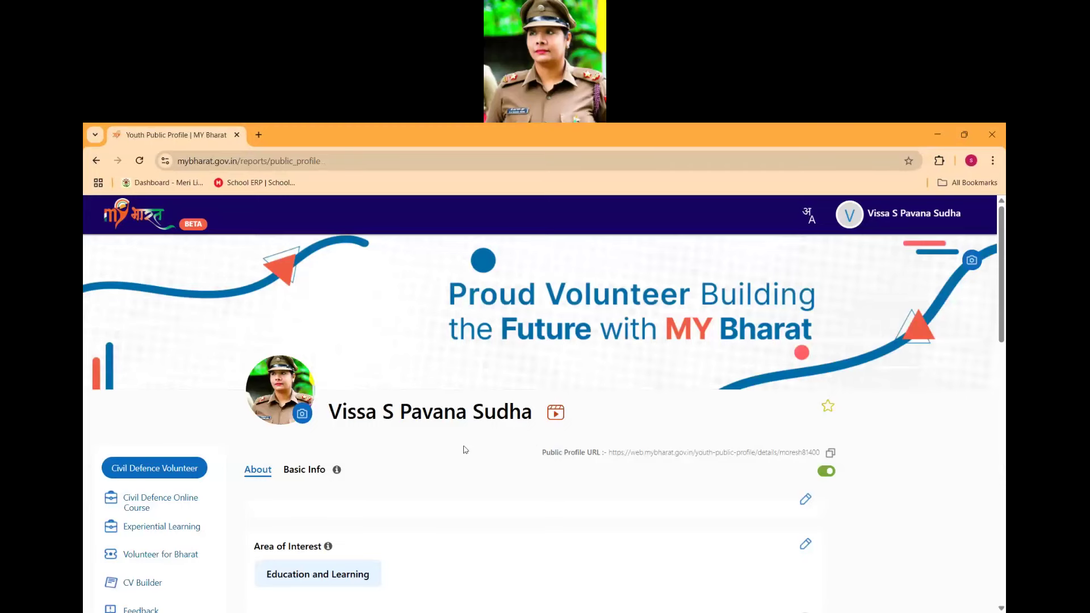
{"action": "scroll", "coordinate": [512, 378], "scroll_direction": "down", "scroll_amount": 15}
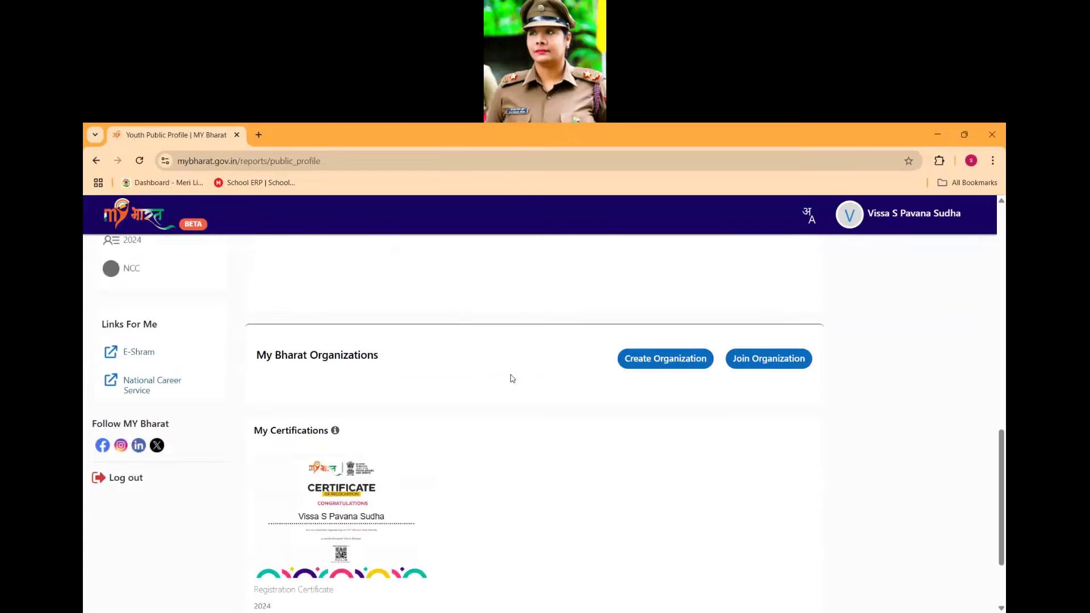
{"action": "scroll", "coordinate": [512, 379], "scroll_direction": "up", "scroll_amount": 15}
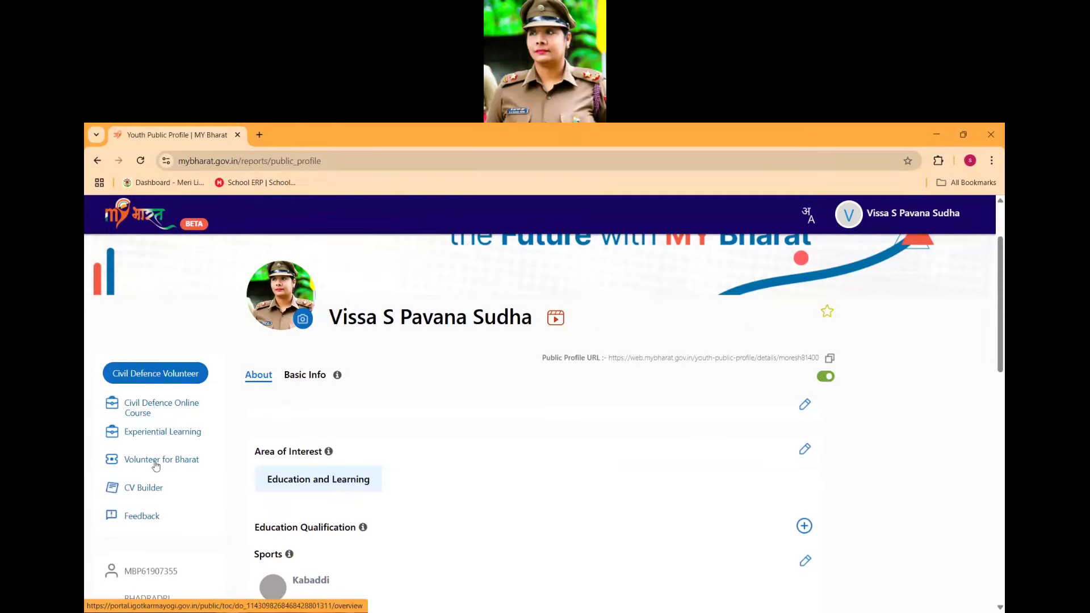
{"action": "scroll", "coordinate": [162, 414], "scroll_direction": "down", "scroll_amount": 2}
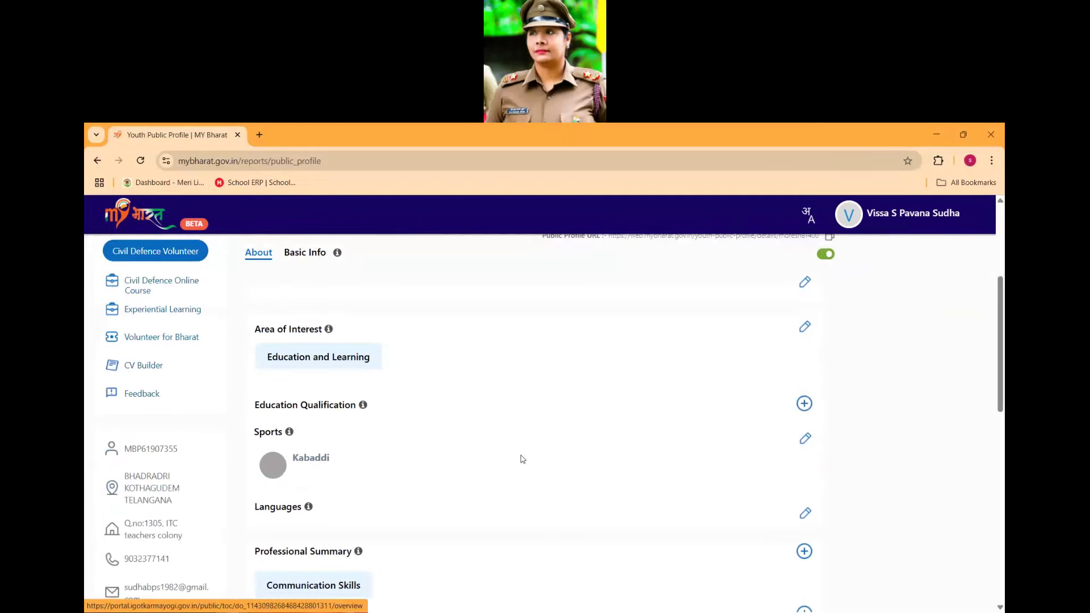
{"action": "scroll", "coordinate": [512, 464], "scroll_direction": "down", "scroll_amount": 3}
{"action": "scroll", "coordinate": [514, 466], "scroll_direction": "down", "scroll_amount": 3}
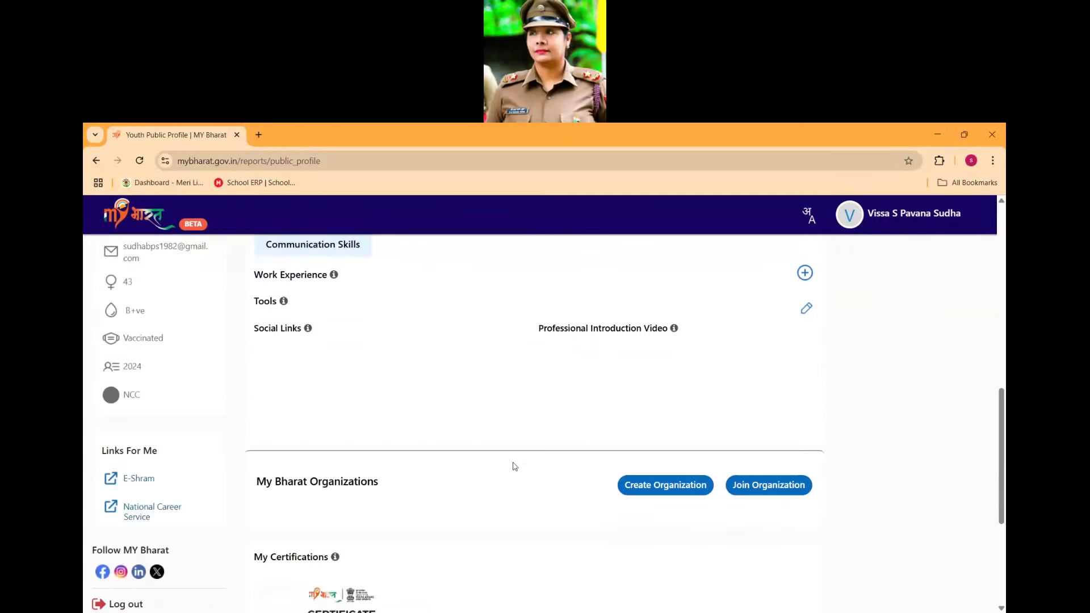
{"action": "scroll", "coordinate": [512, 465], "scroll_direction": "down", "scroll_amount": 3}
{"action": "scroll", "coordinate": [510, 462], "scroll_direction": "up", "scroll_amount": 15}
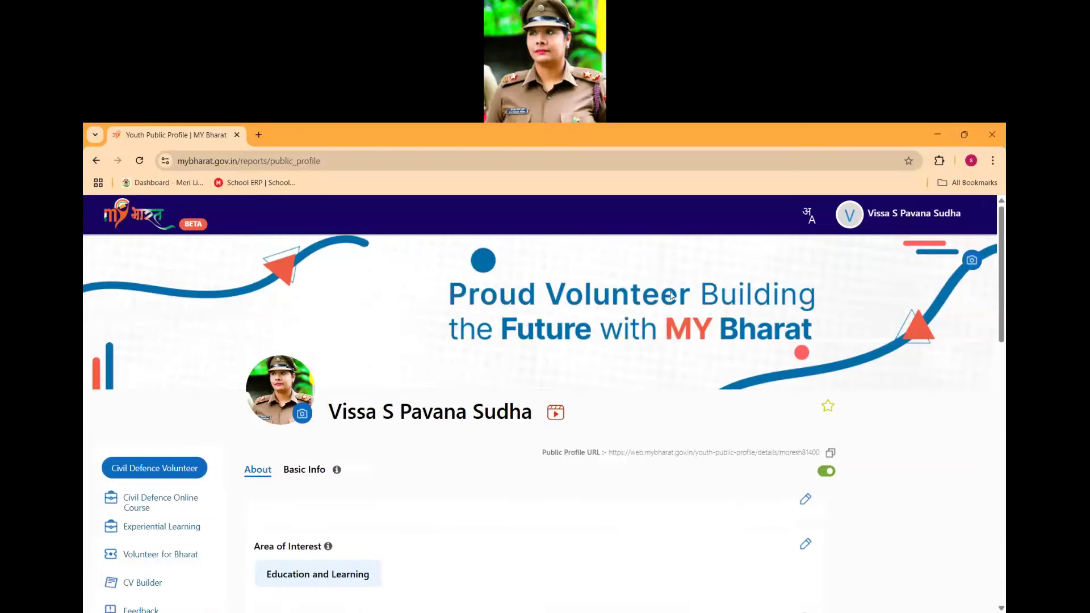